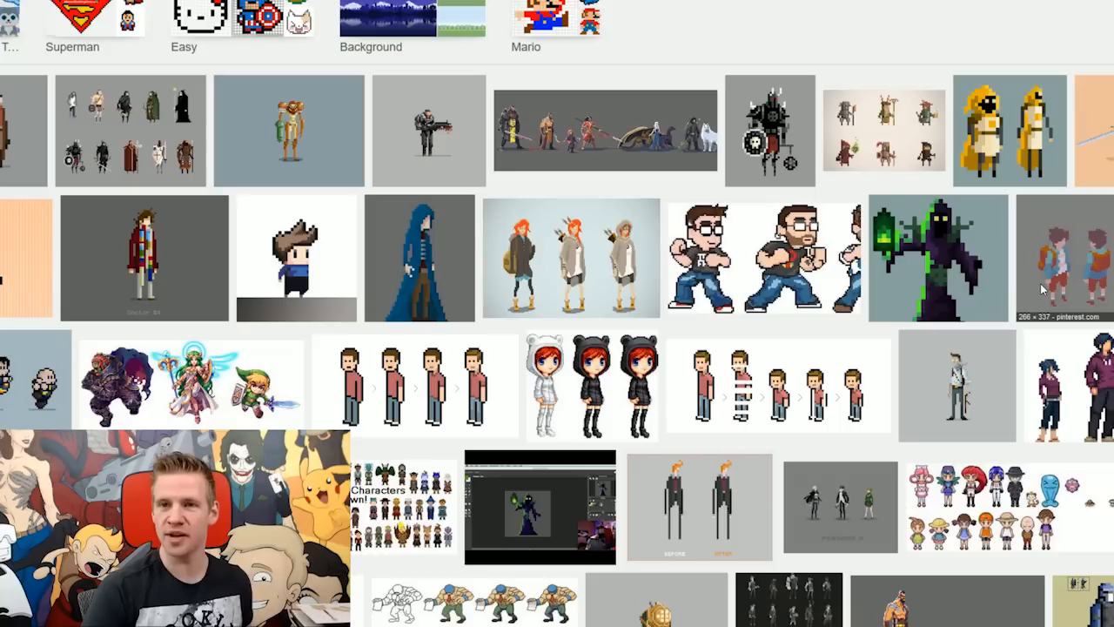
Step: Browse the pixel art character image results for style references and preview the four-sprite character evolution image
scroll(1040, 283, down, 2)
scroll(1042, 292, down, 3)
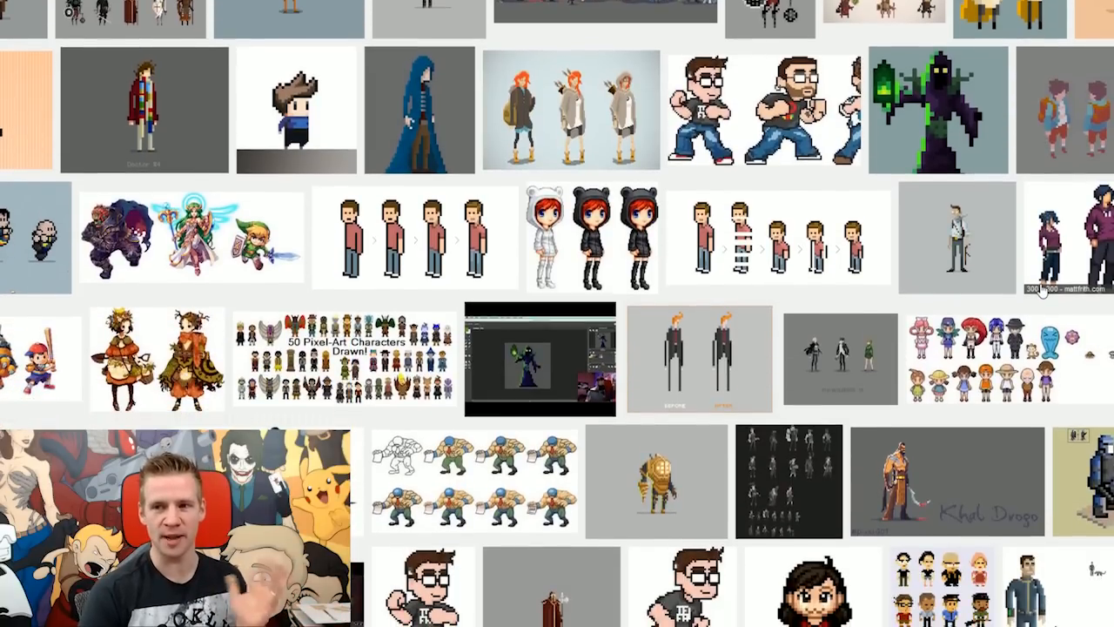
scroll(1042, 291, down, 2)
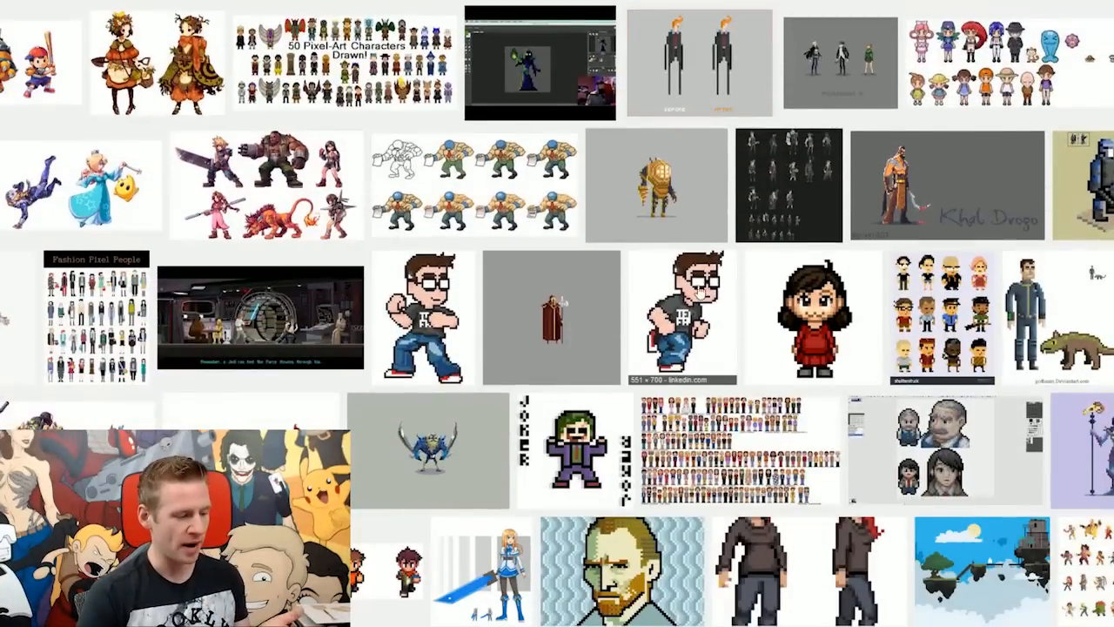
scroll(675, 341, down, 2)
scroll(676, 341, down, 2)
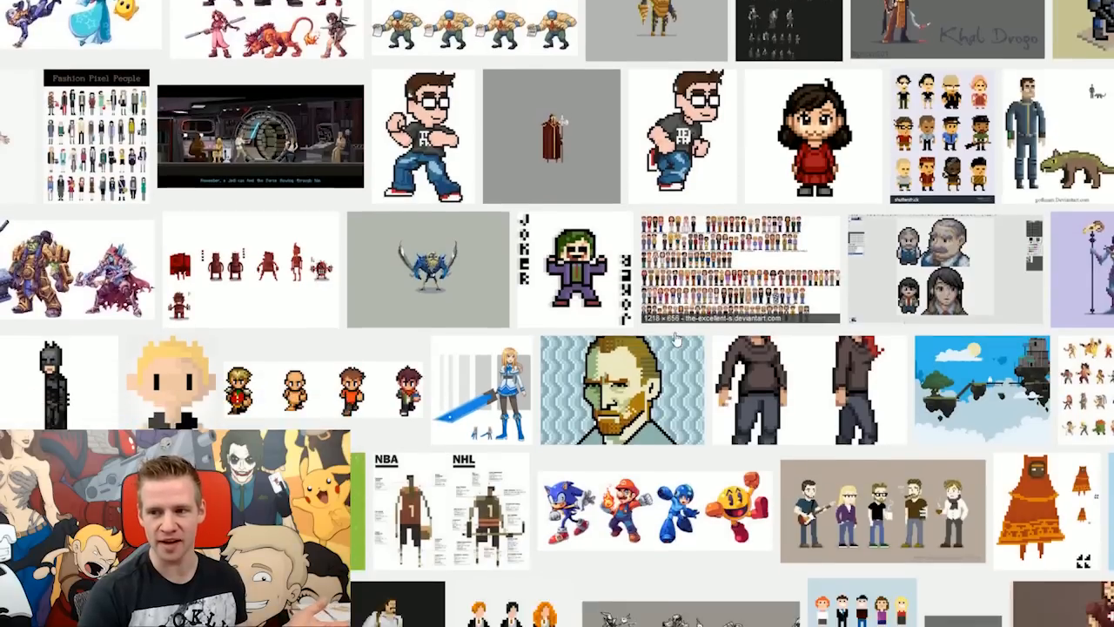
click(322, 272)
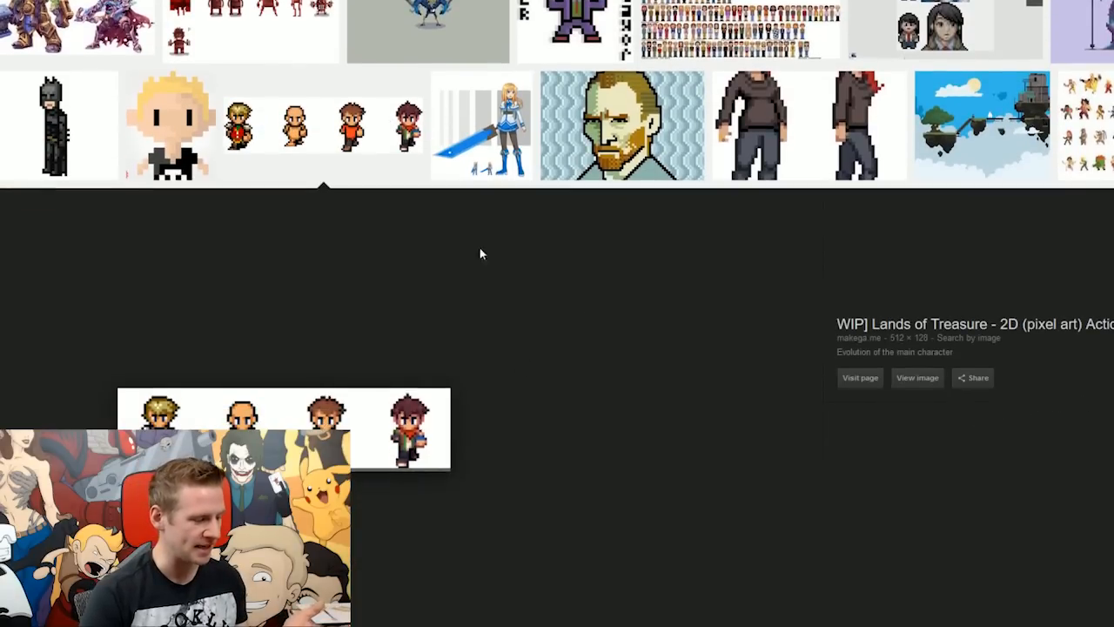
scroll(598, 341, down, 4)
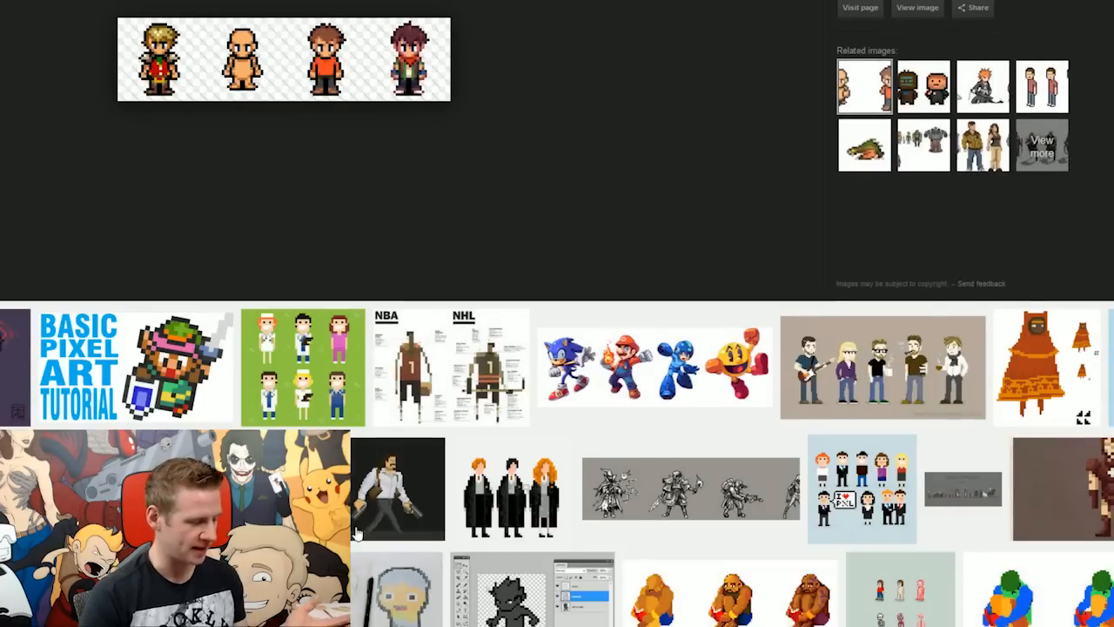
scroll(566, 438, up, 2)
scroll(570, 557, down, 8)
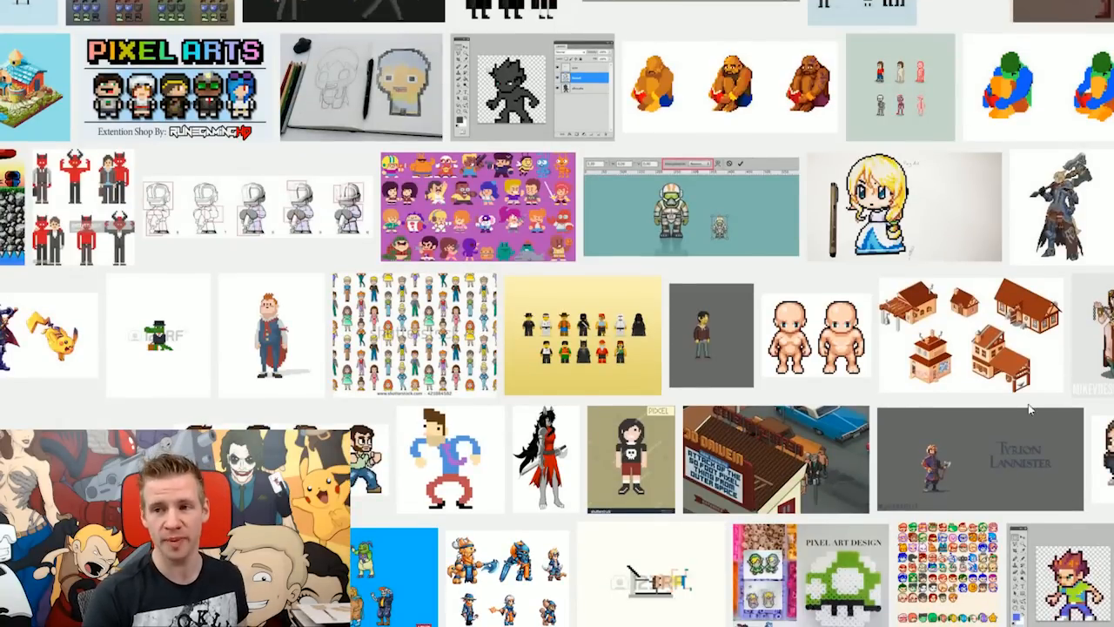
scroll(1027, 416, down, 1)
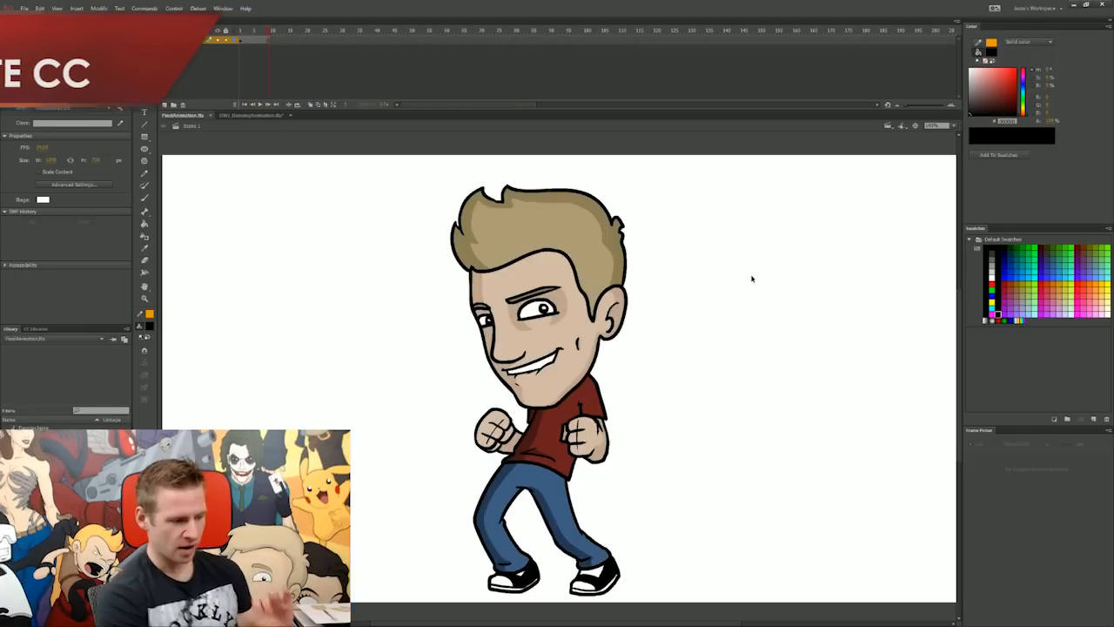
Step: Sample the character's hair, skin, shirt and jeans colours and add them to the swatches
key(ctrl+a)
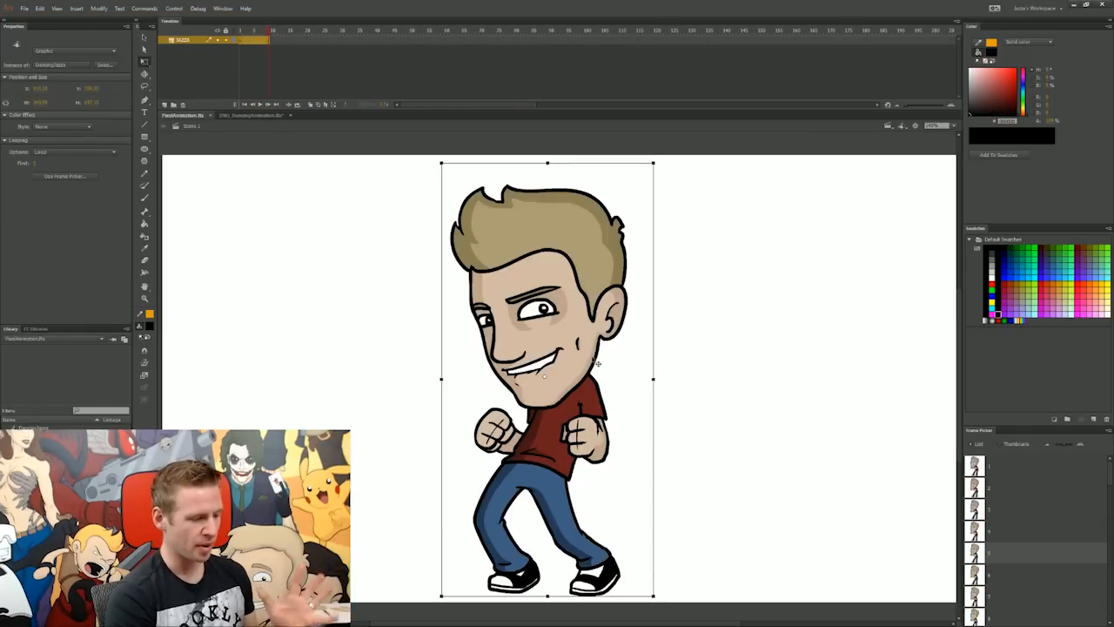
click(731, 423)
key(i)
click(613, 235)
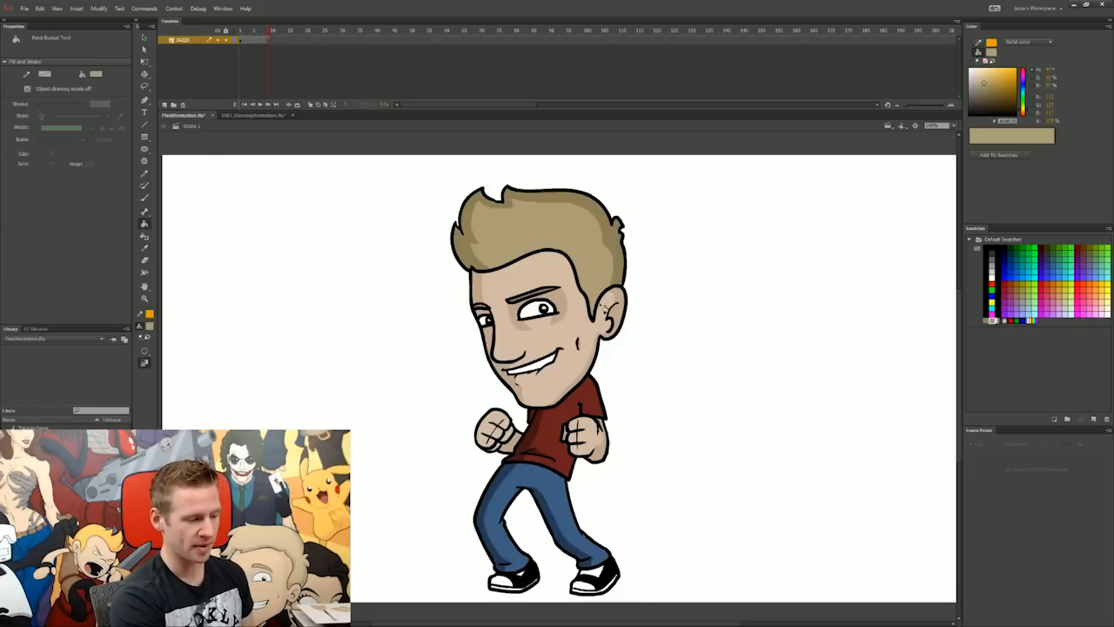
key(i)
click(607, 311)
key(i)
click(586, 335)
key(i)
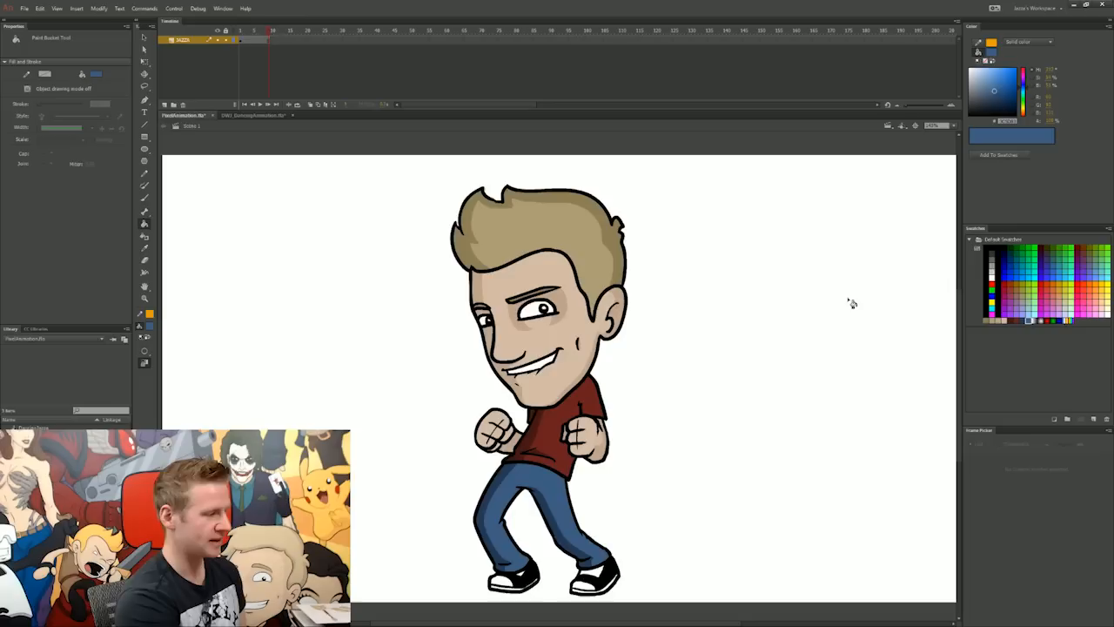
Step: Fade the character instance with a strong white Tint colour effect so it serves as a tracing guide
key(v)
click(533, 309)
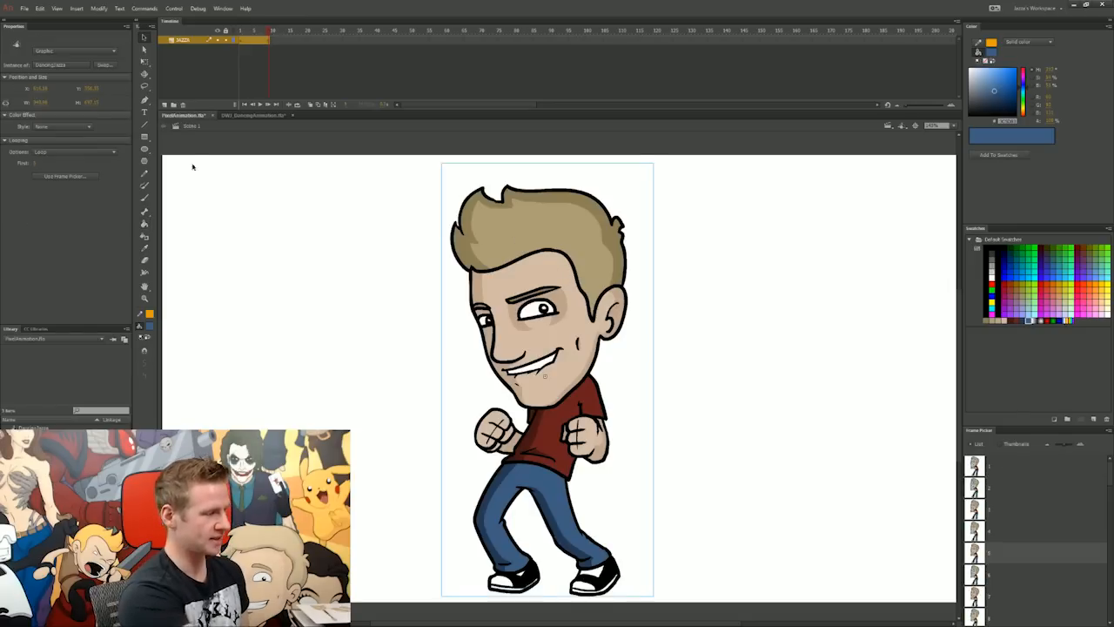
click(63, 127)
click(52, 155)
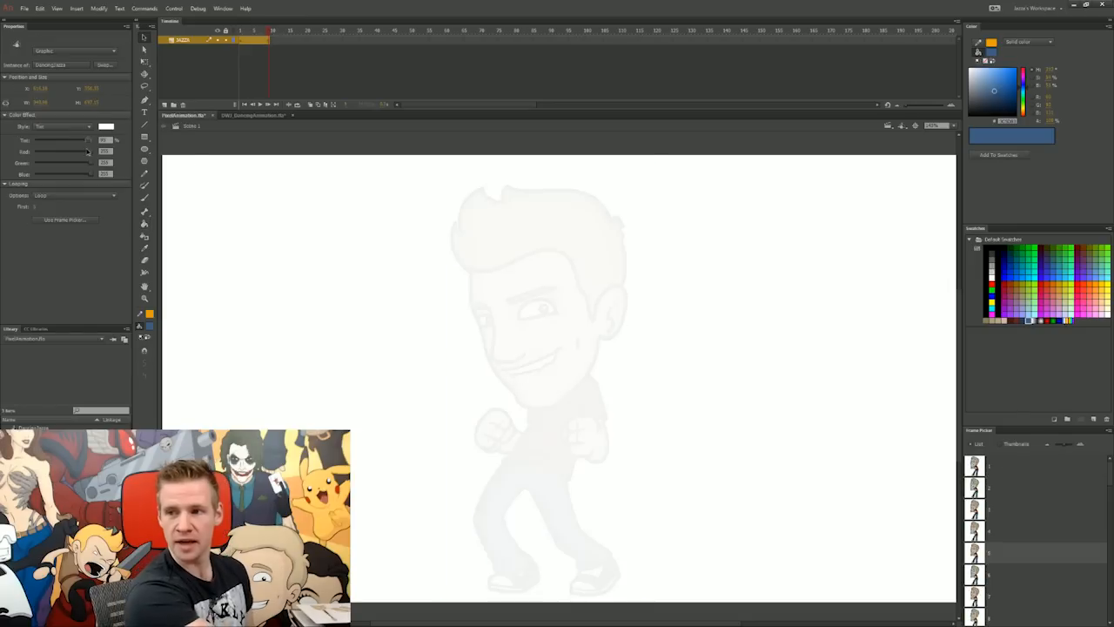
drag(87, 141, 78, 152)
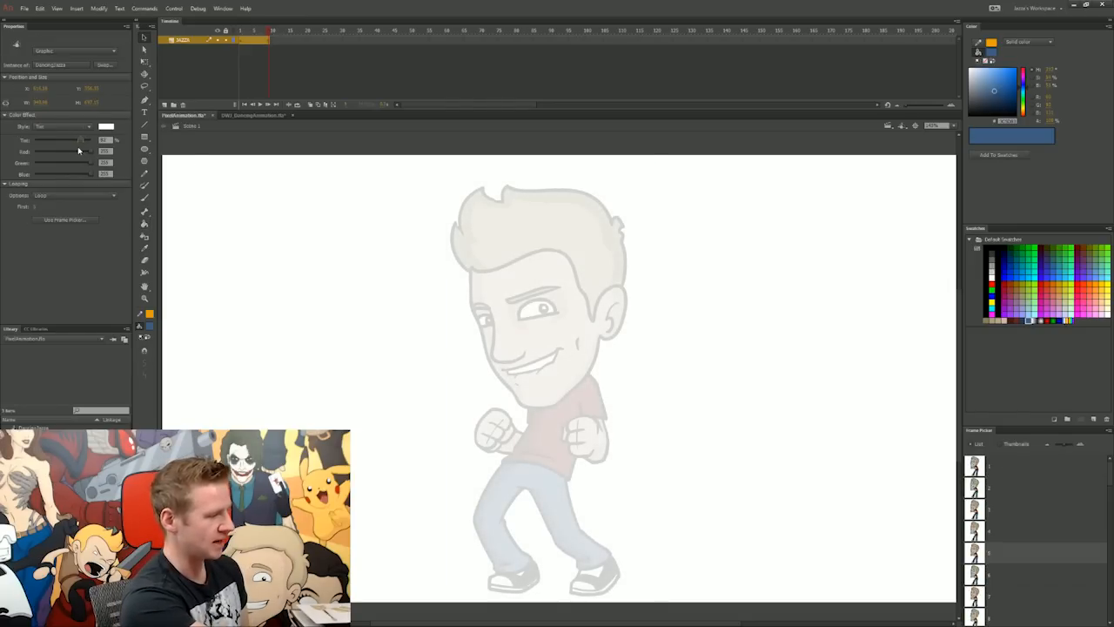
Step: Add a new layer above the locked character layer and save the document
click(226, 40)
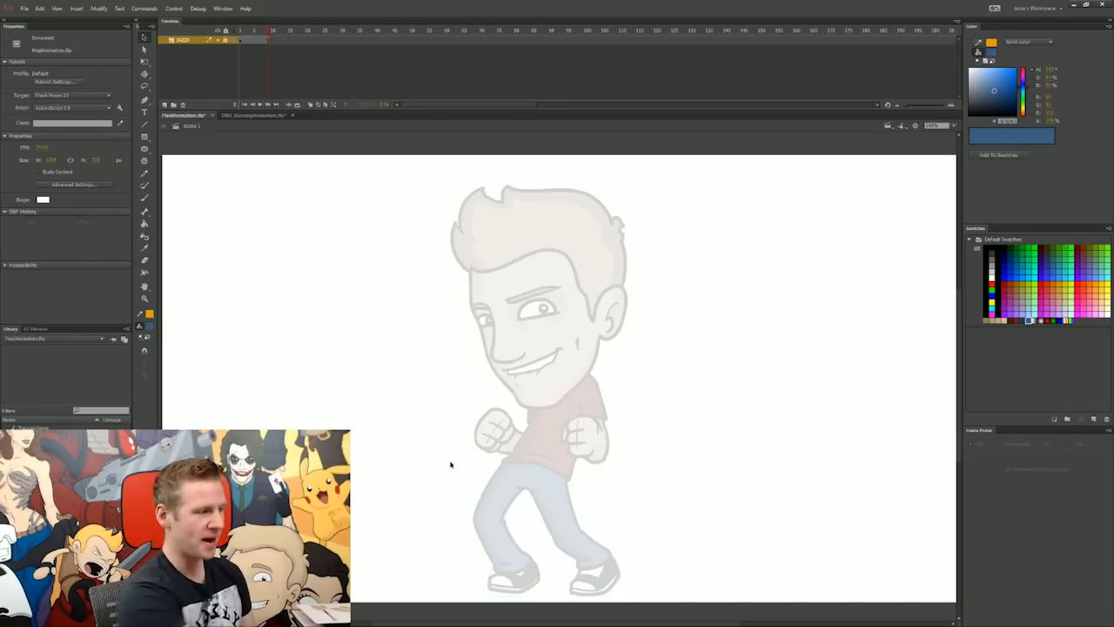
key(Return)
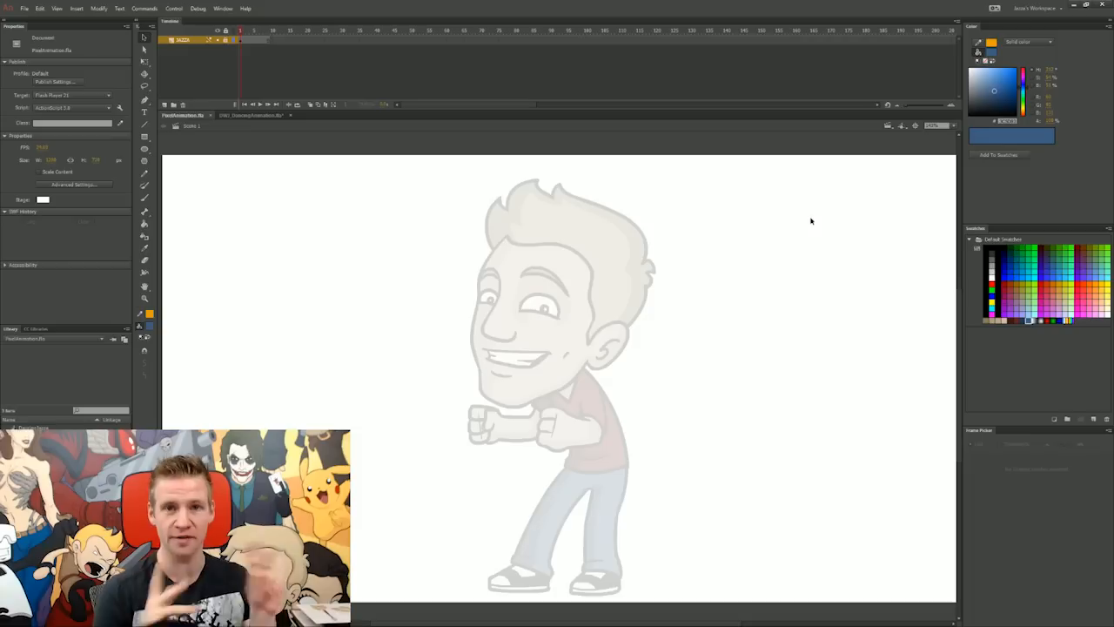
click(165, 105)
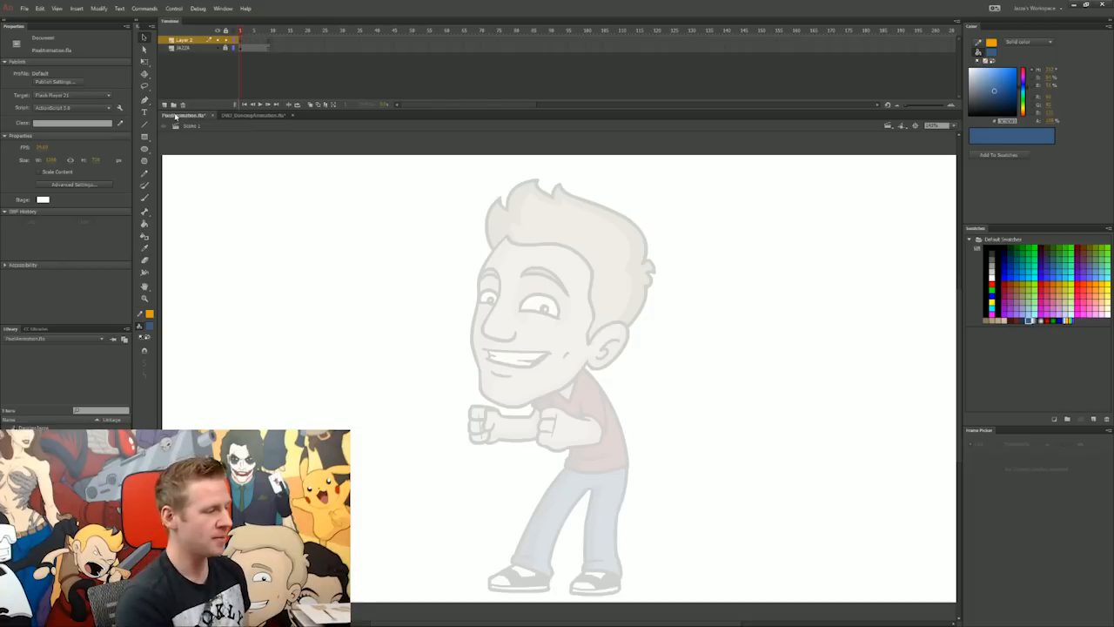
key(ctrl+s)
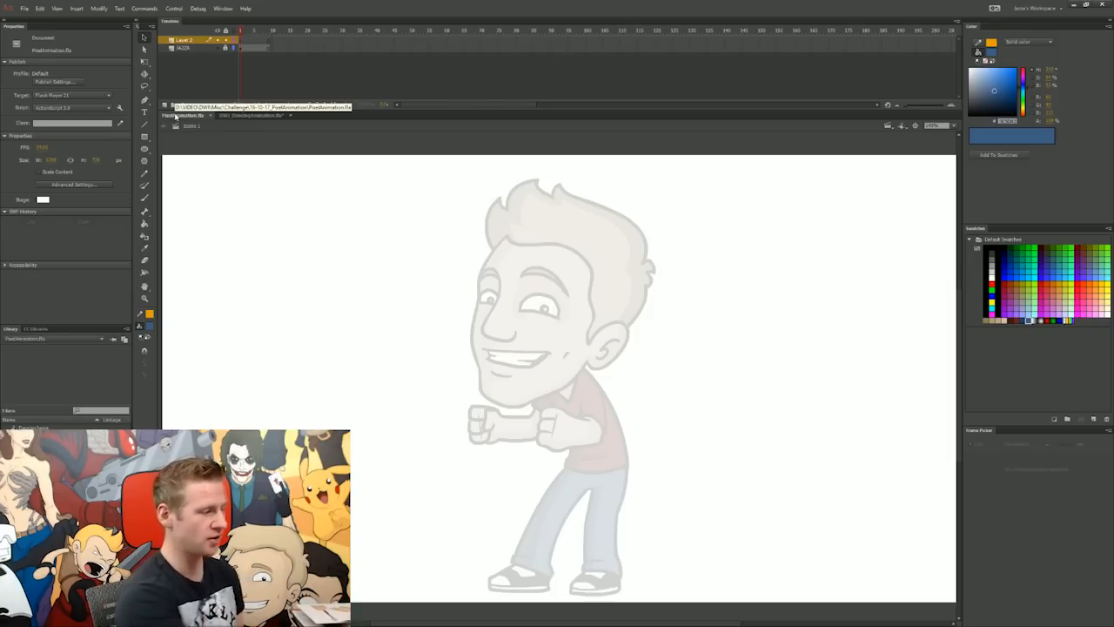
Step: Draw closely spaced black vertical lines with a 1.00 stroke, spanning the stage height beside the character
click(145, 125)
click(150, 315)
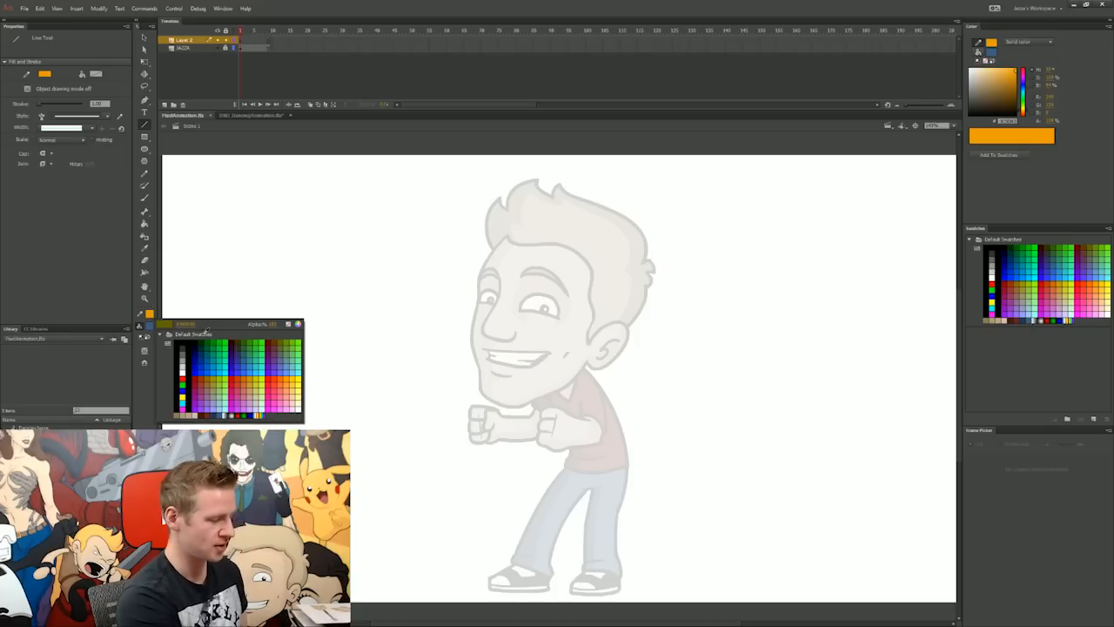
click(186, 344)
mouse_move(448, 158)
mouse_down()
mouse_move(473, 588)
mouse_move(460, 598)
mouse_move(459, 175)
mouse_up()
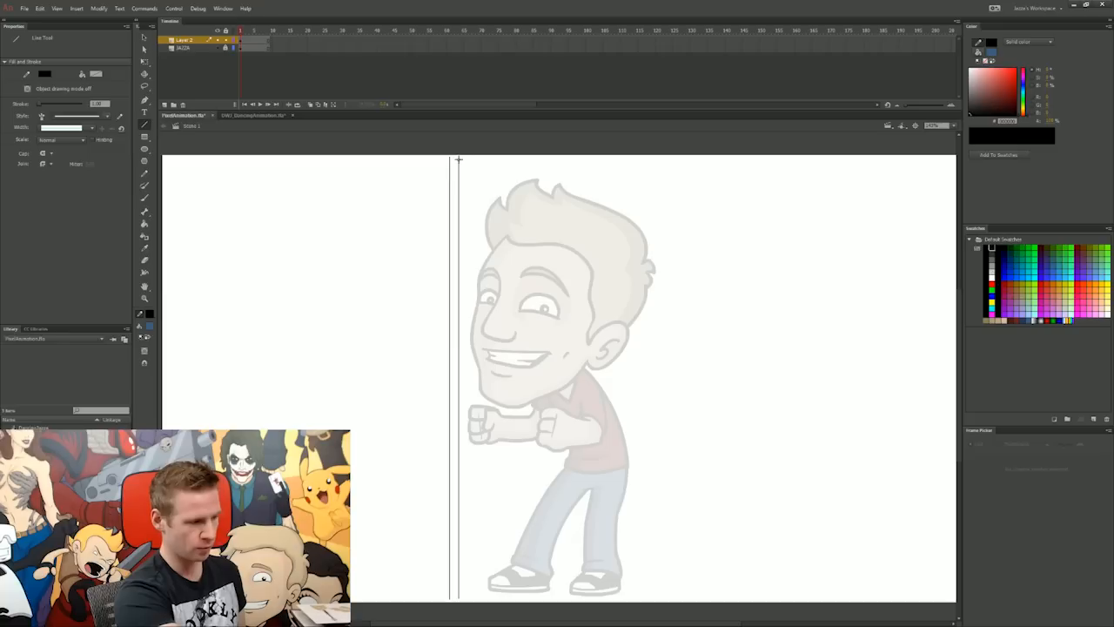
Step: Duplicate the vertical lines repeatedly at even spacing until they extend across the whole character
key(v)
drag(484, 152, 421, 620)
key(ctrl+v)
key(v)
drag(558, 220, 489, 221)
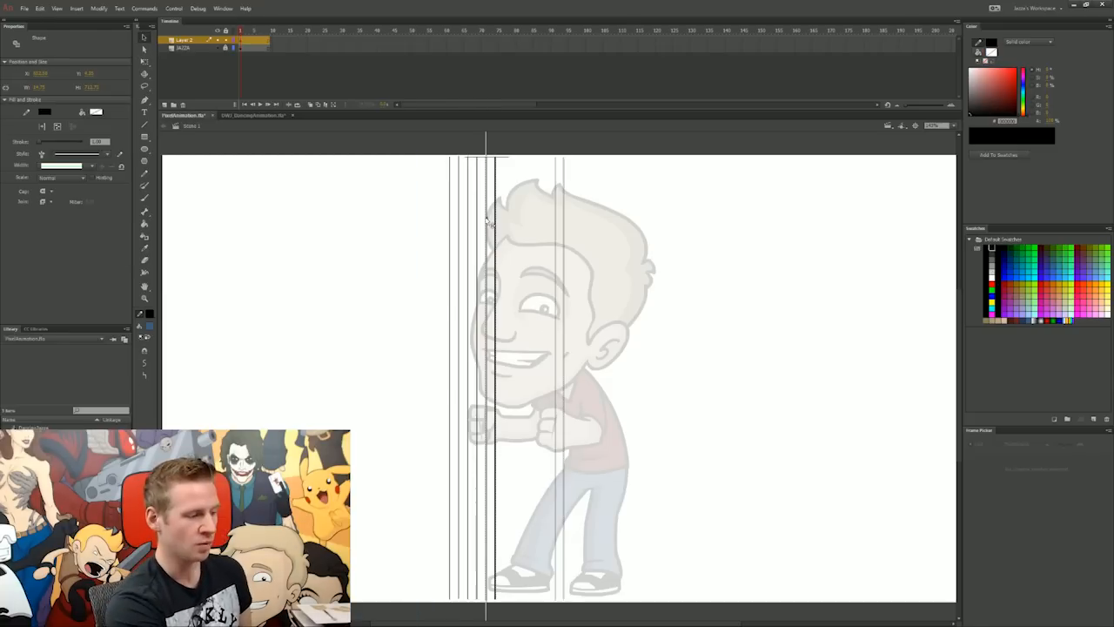
drag(538, 141, 390, 597)
key(ctrl+c)
key(ctrl+v)
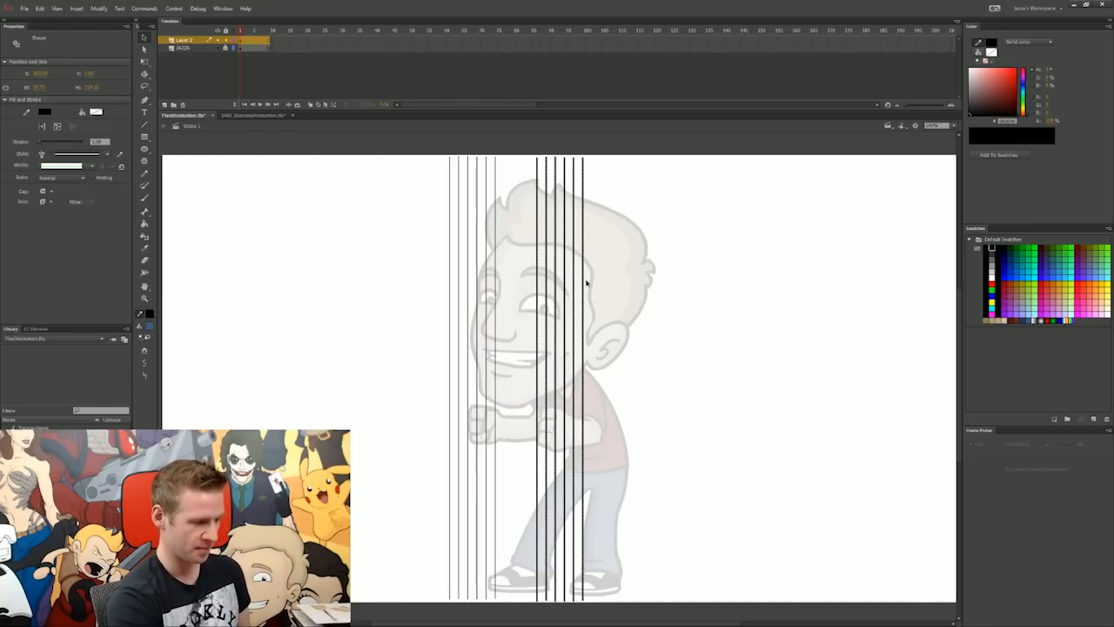
drag(536, 255, 562, 232)
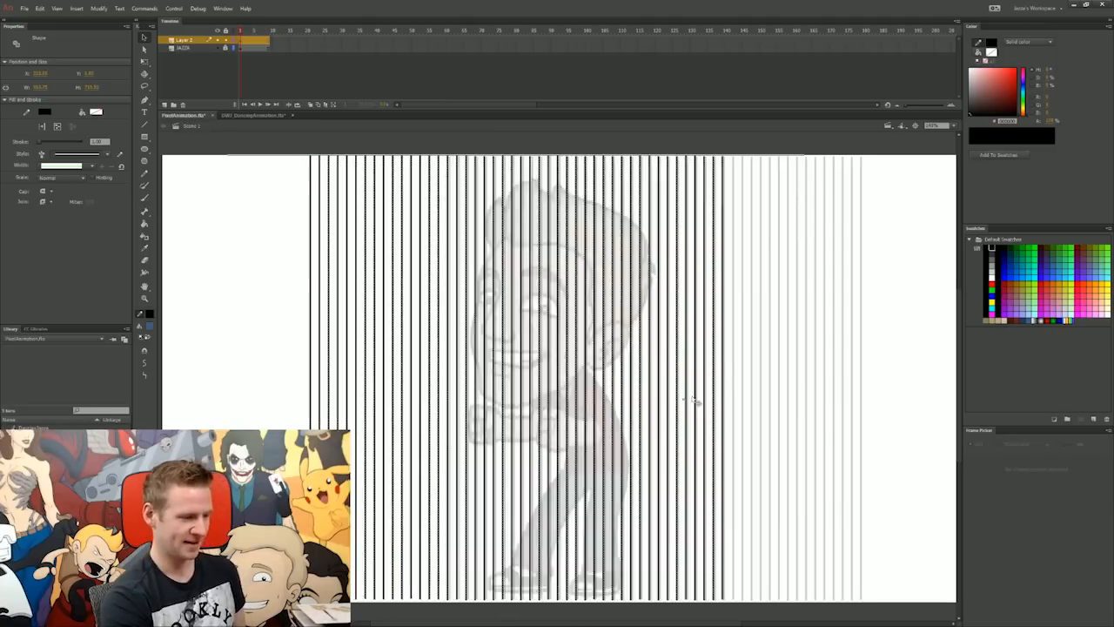
click(281, 67)
Step: Add a copy of the lines rotated to horizontal and trim the excess to form a square grid over the character
click(242, 40)
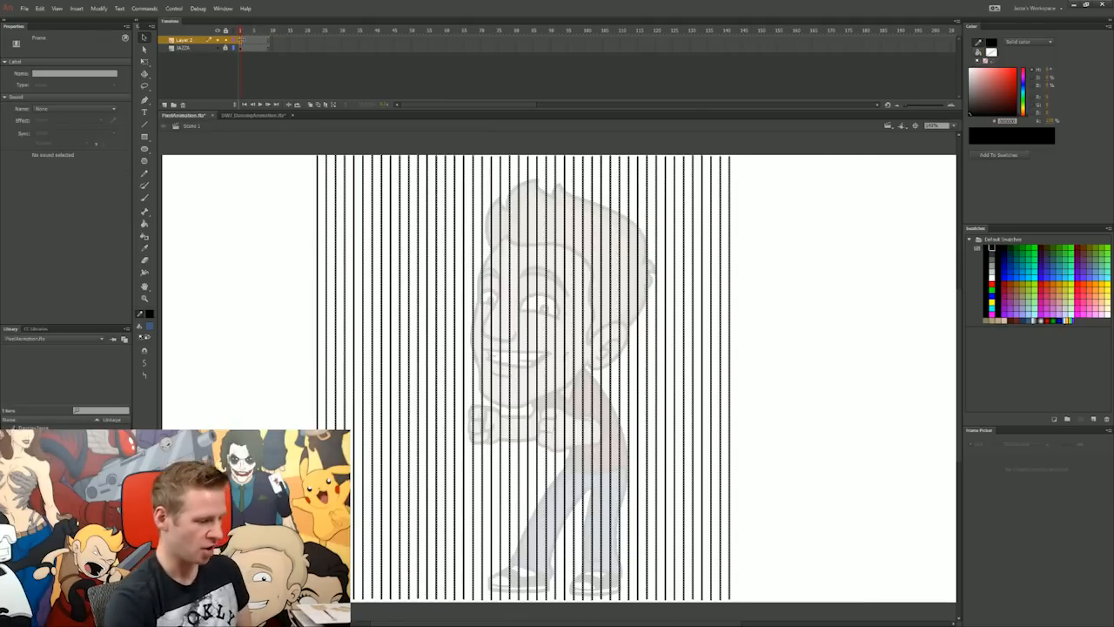
key(ctrl+c)
key(ctrl+v)
key(q)
drag(772, 151, 826, 568)
key(v)
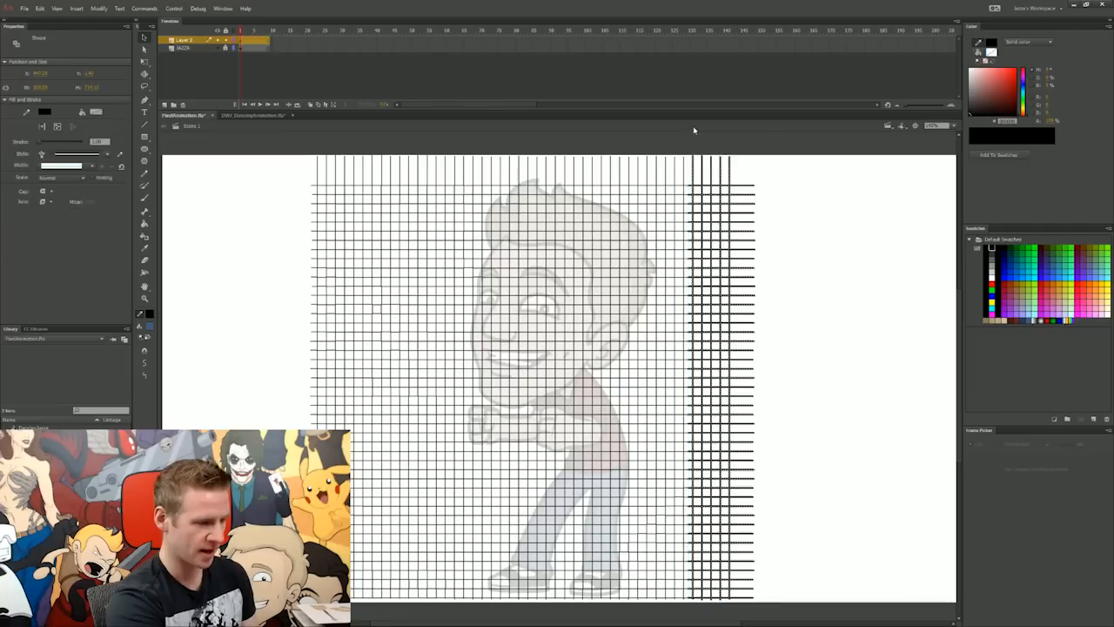
key(Delete)
drag(734, 140, 379, 609)
key(Delete)
key(Delete)
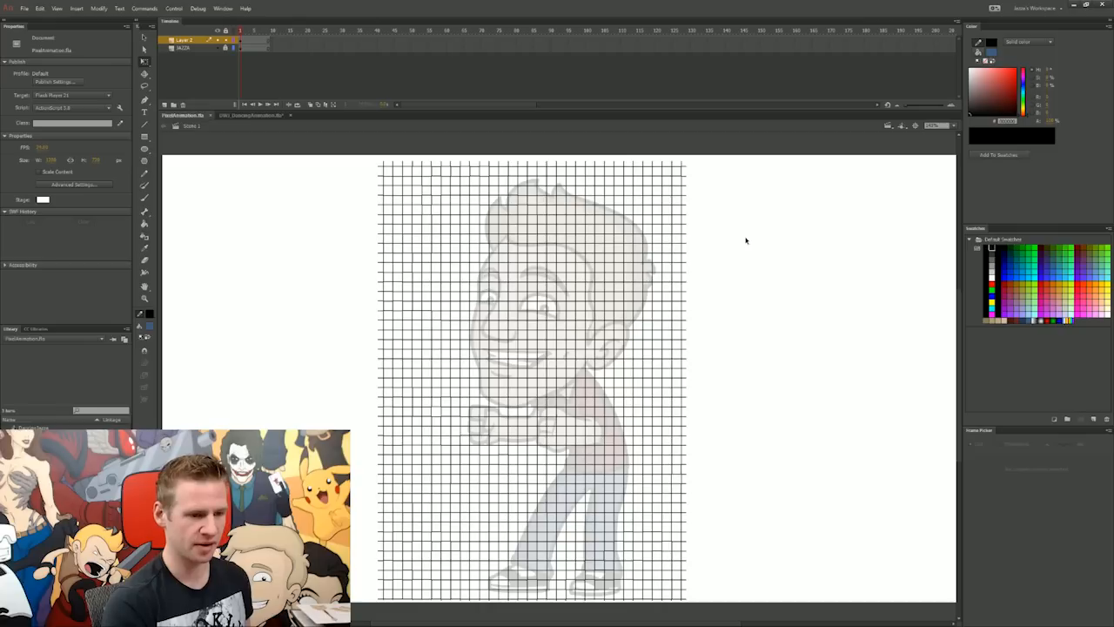
Step: Recolour all the grid lines light grey and save the document
key(ctrl+a)
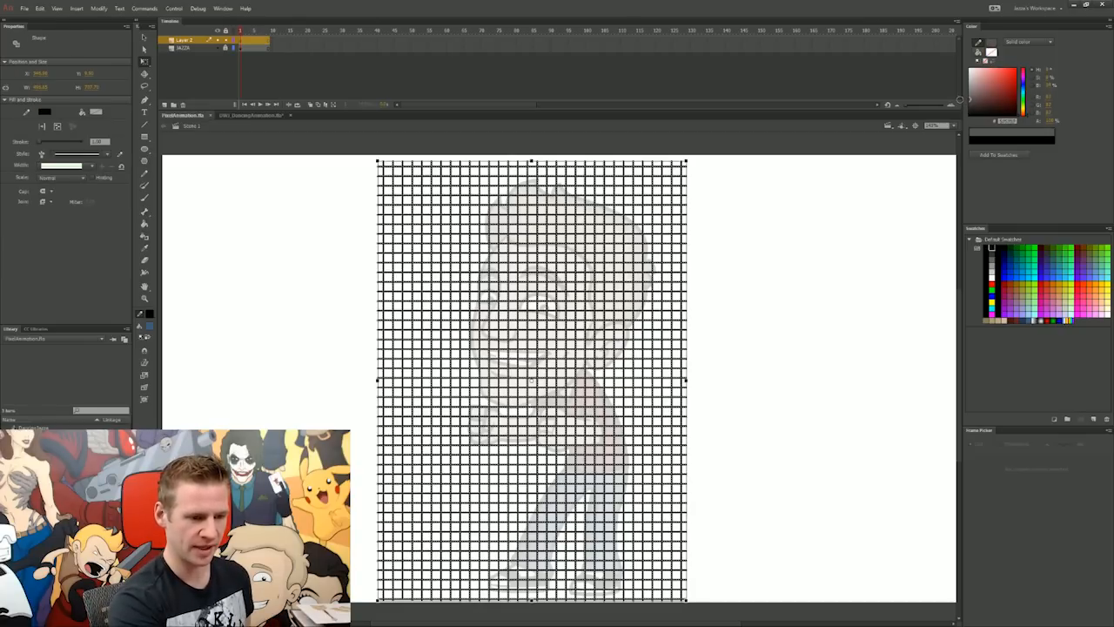
click(848, 192)
key(ctrl+a)
drag(971, 98, 967, 92)
click(820, 241)
key(ctrl+a)
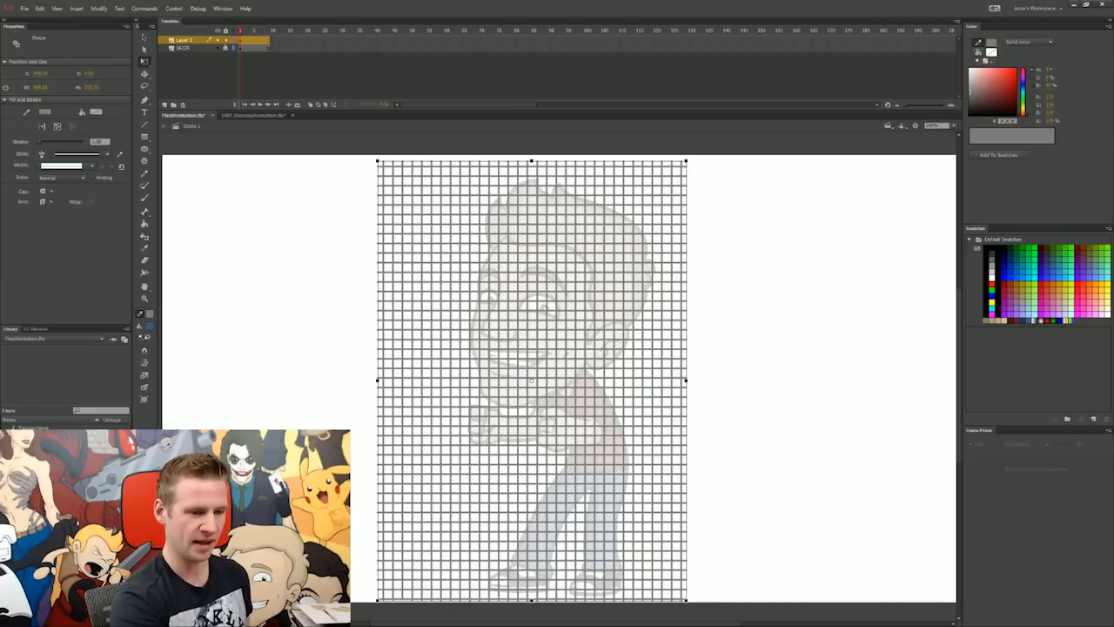
click(824, 225)
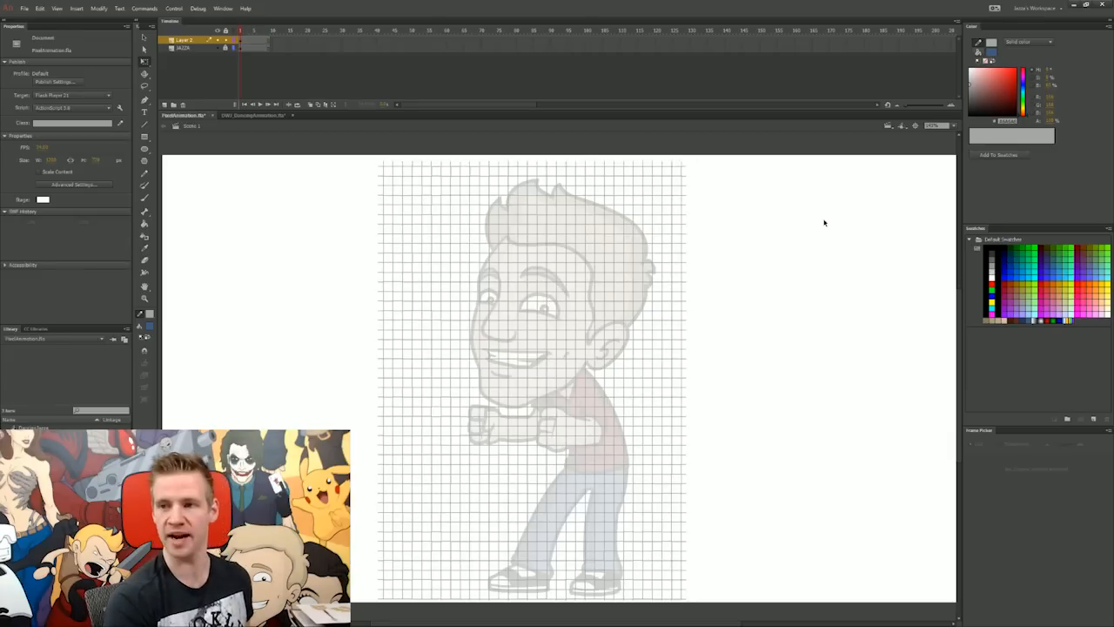
key(ctrl+s)
key(Return)
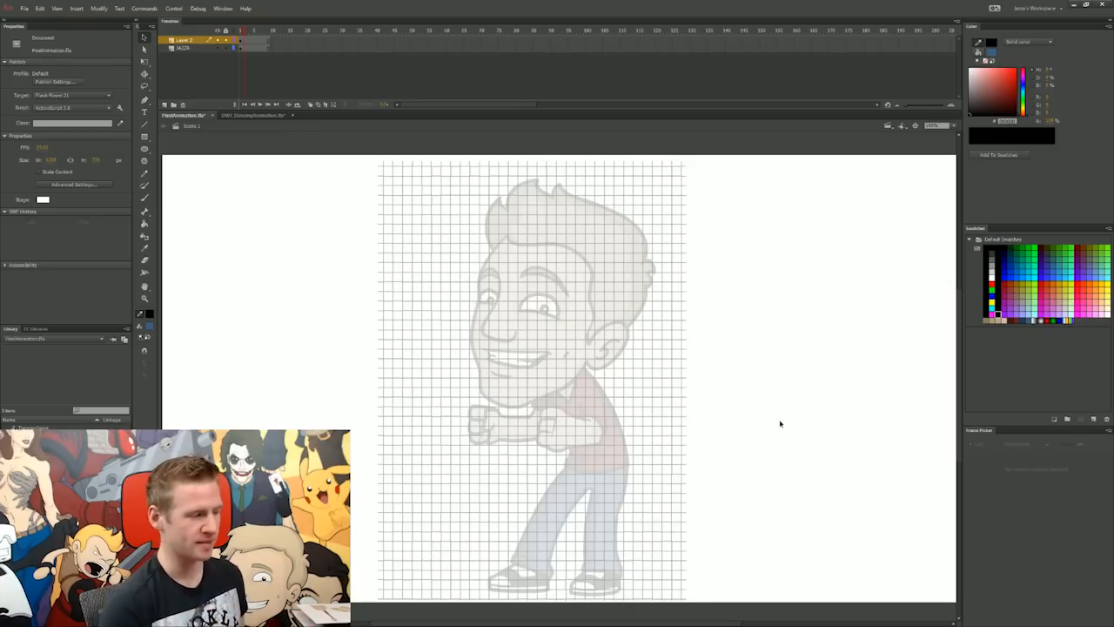
Step: Move the grid and the character together toward the right side of the stage
key(ctrl+a)
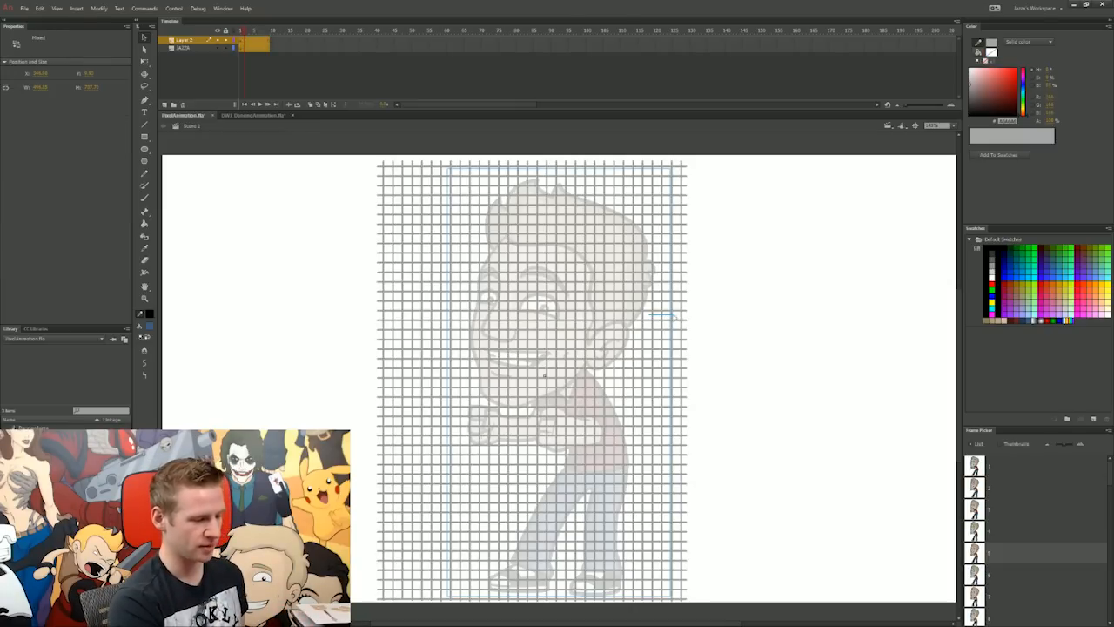
mouse_move(633, 308)
mouse_down()
mouse_move(696, 309)
mouse_move(716, 290)
mouse_up()
click(798, 276)
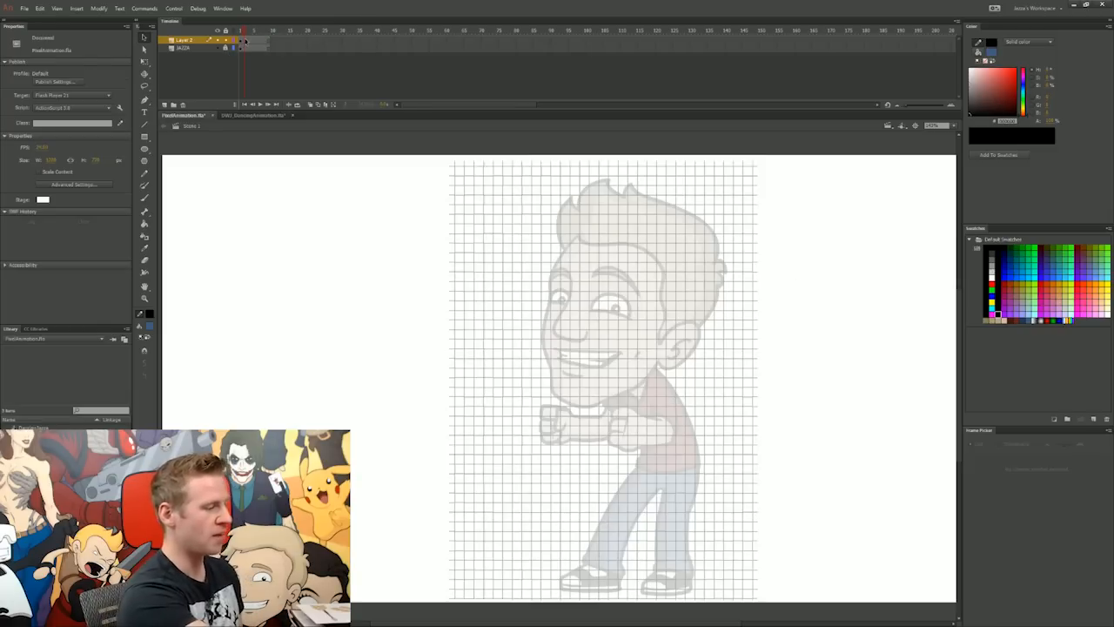
Step: Convert the grid on the upper layer into a graphic symbol
click(246, 41)
key(F8)
click(750, 198)
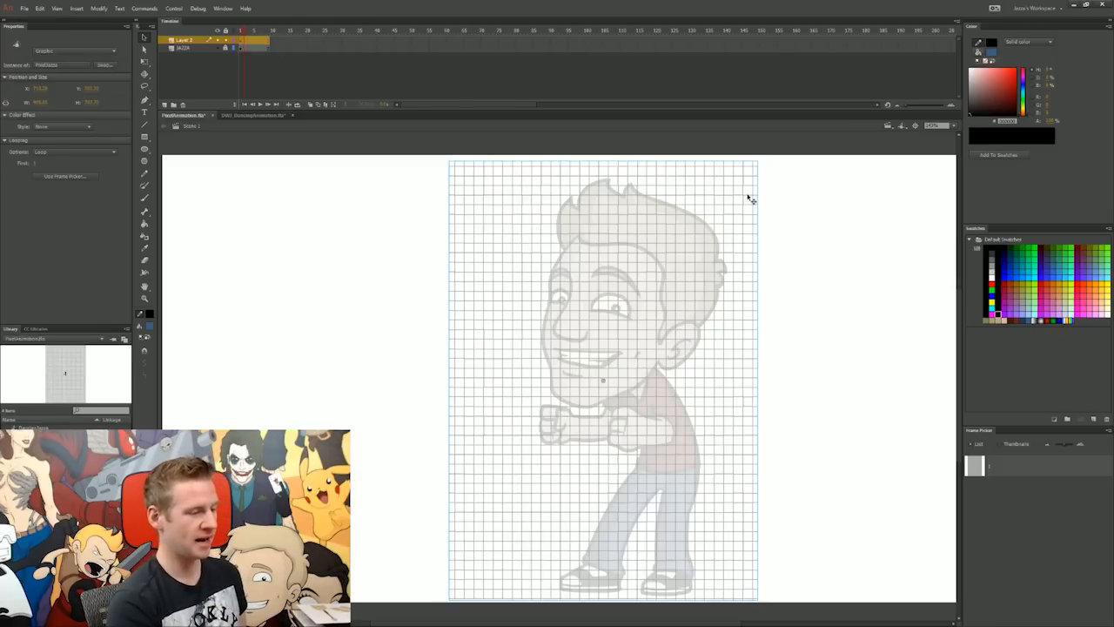
Step: Paste a second instance of the grid symbol, scale it to under a quarter size and place it near the stage's upper left
key(ctrl+v)
key(q)
drag(716, 157, 624, 288)
drag(598, 367, 579, 360)
drag(398, 275, 322, 243)
drag(350, 346, 320, 304)
drag(317, 265, 344, 222)
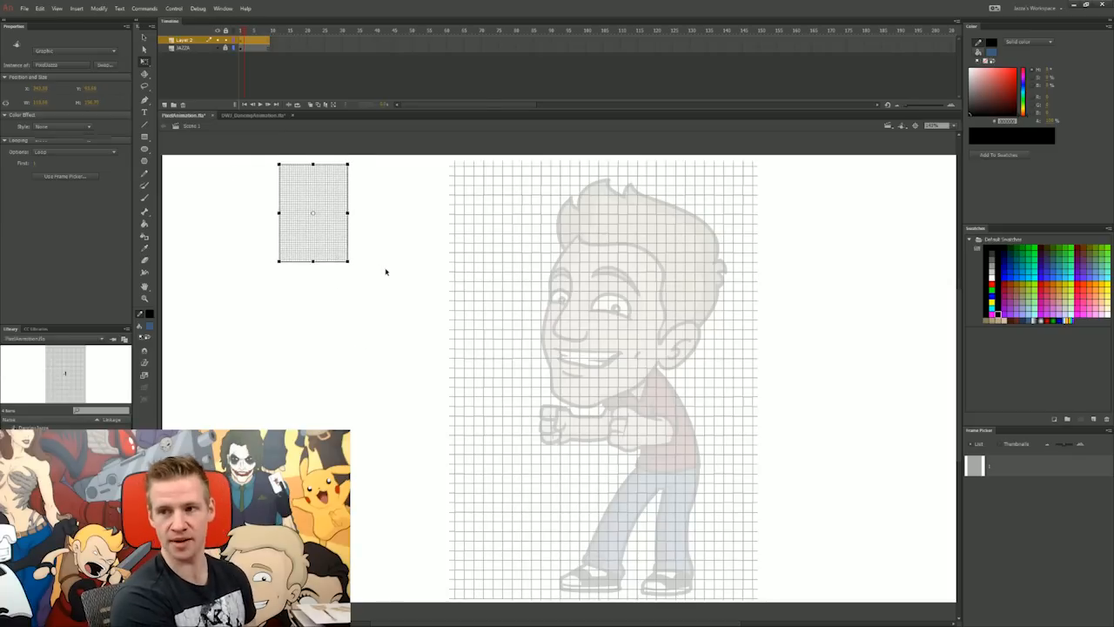
click(387, 271)
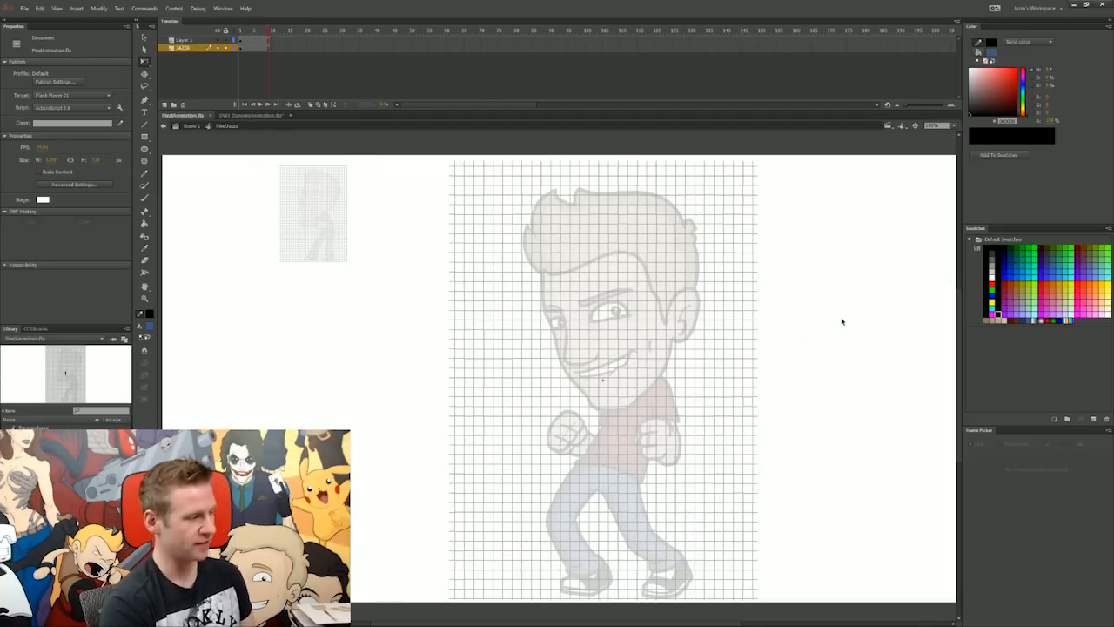
Step: Test the movie from the main scene to check the animation in both the large and small grid instances
double_click(831, 313)
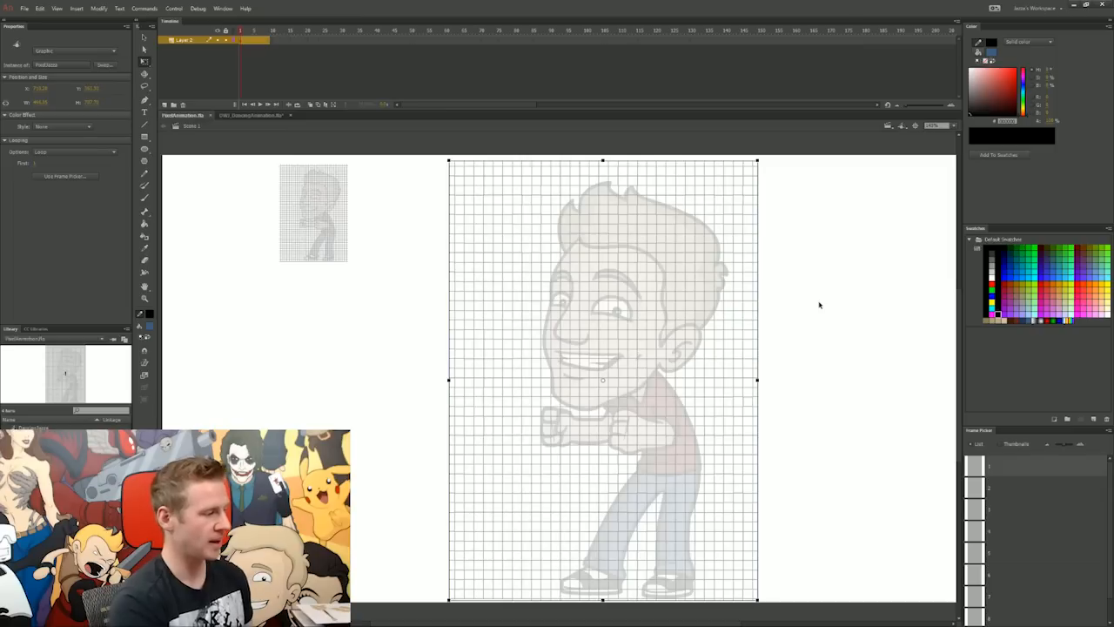
click(271, 38)
key(ctrl+Return)
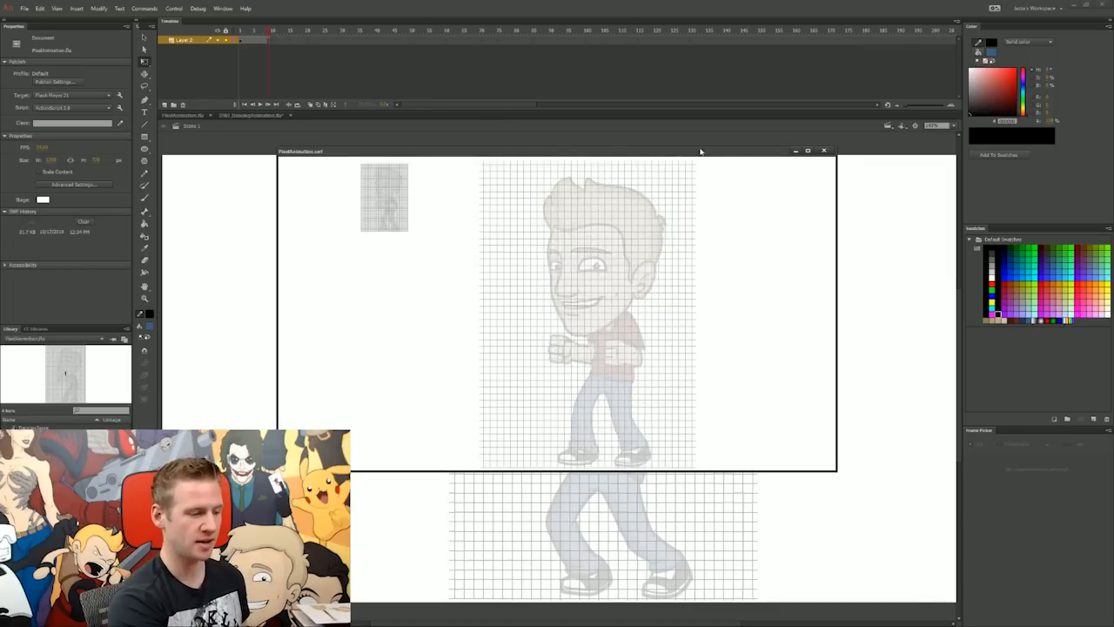
drag(701, 151, 752, 115)
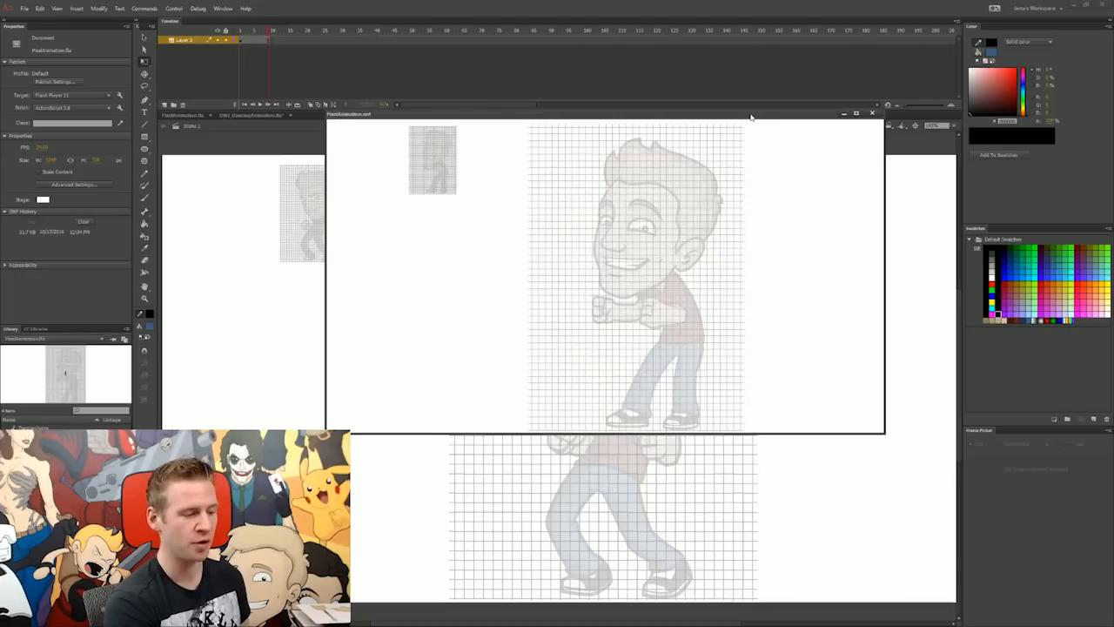
click(872, 112)
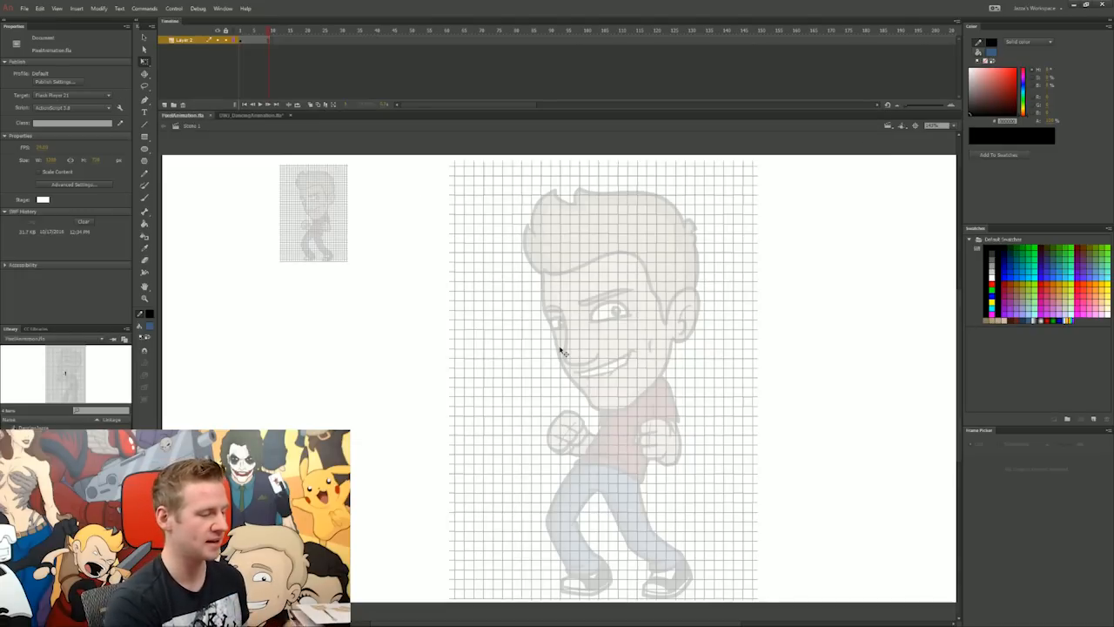
key(ctrl+Return)
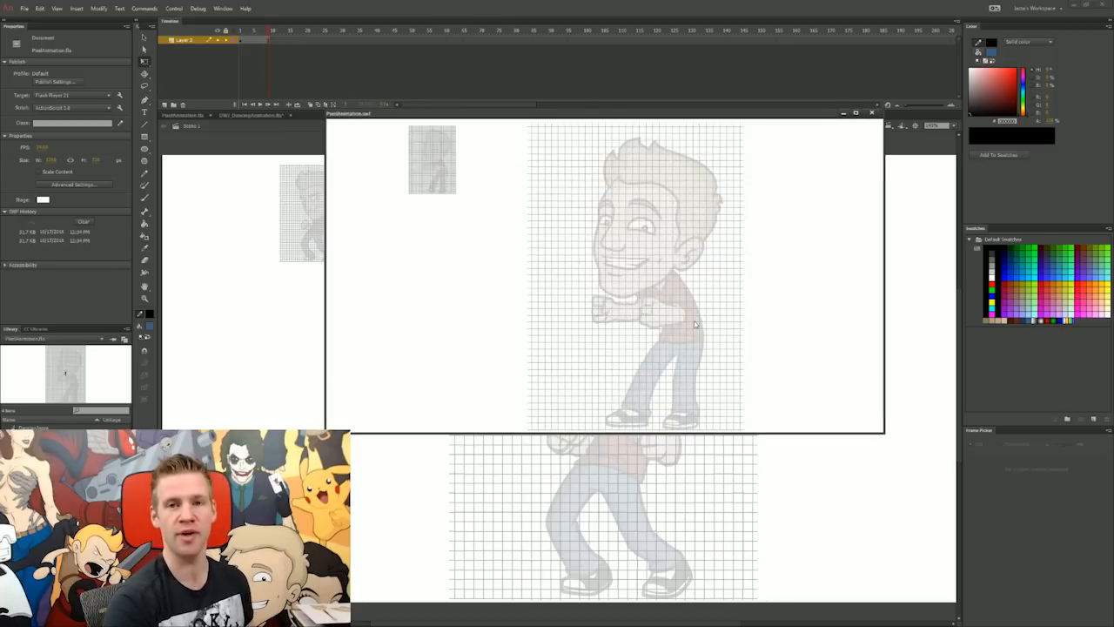
Step: Turn the character reference layer inside the grid symbol into a guide layer and test the movie to check the result
drag(796, 118, 805, 168)
click(876, 163)
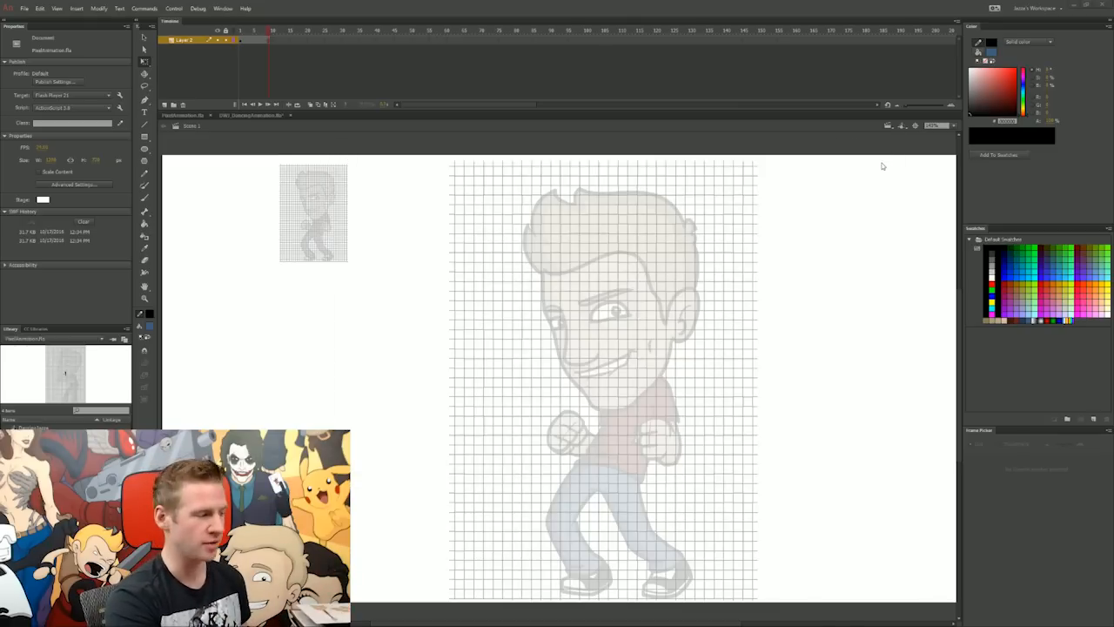
double_click(598, 269)
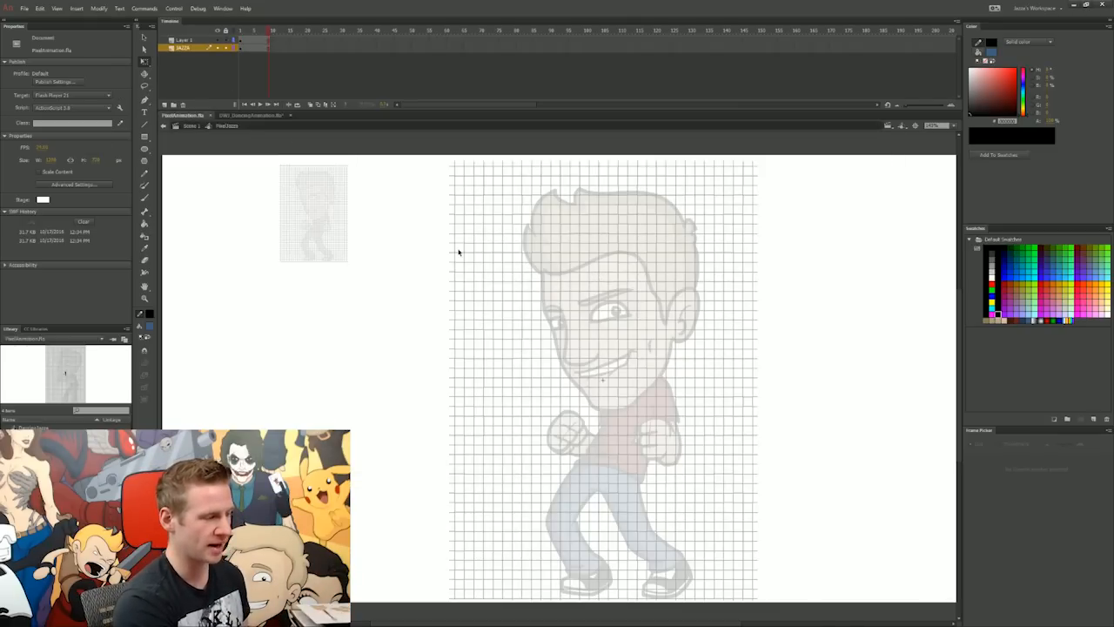
right_click(189, 51)
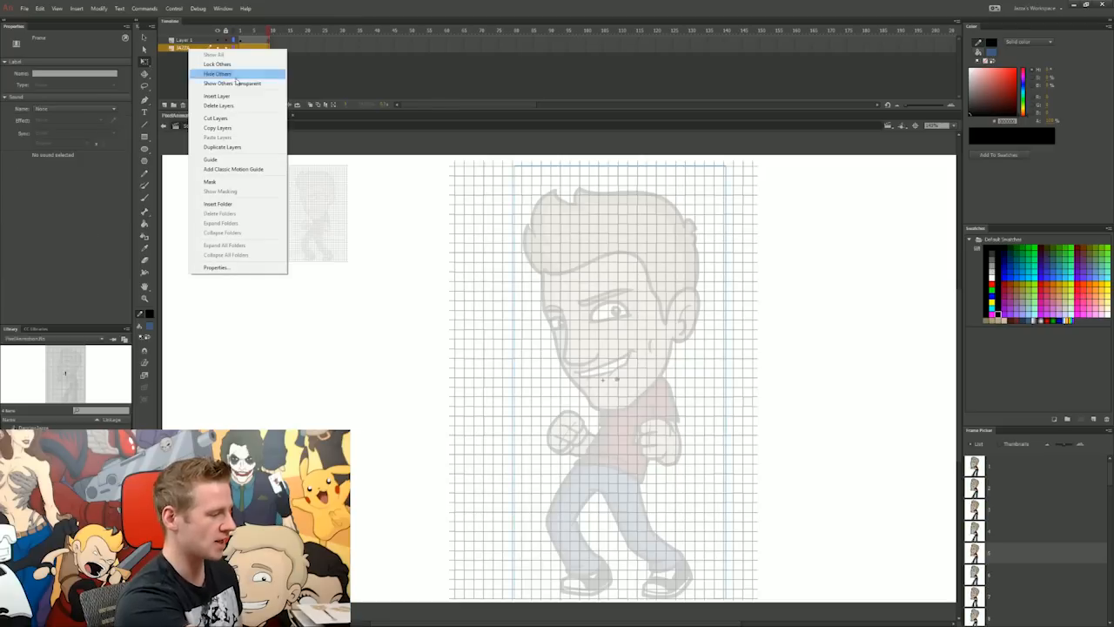
click(245, 165)
click(375, 324)
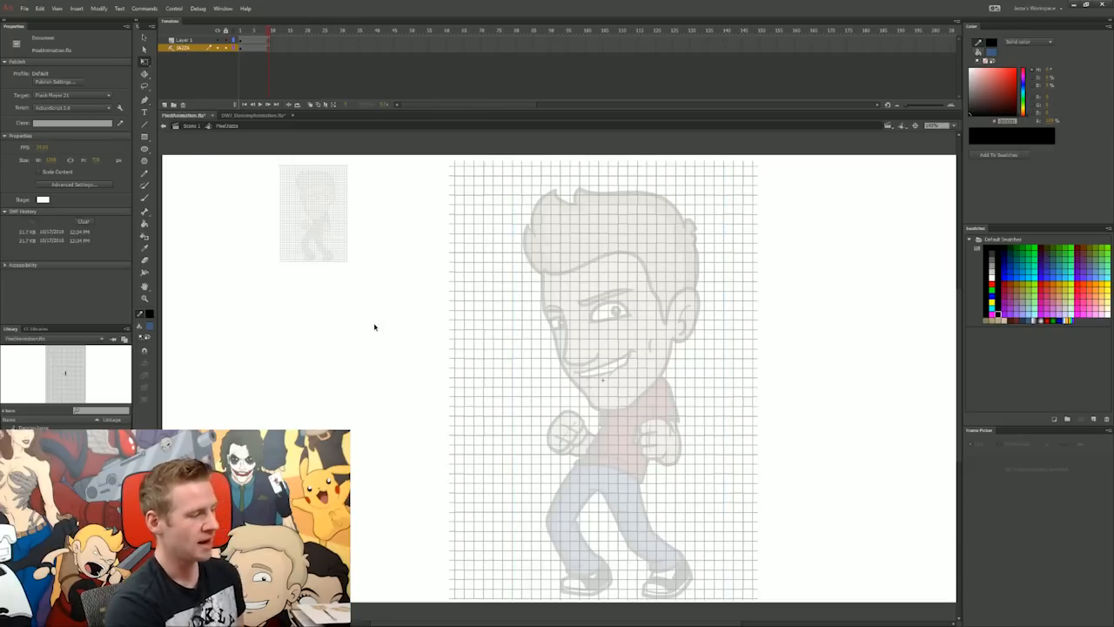
key(ctrl+Return)
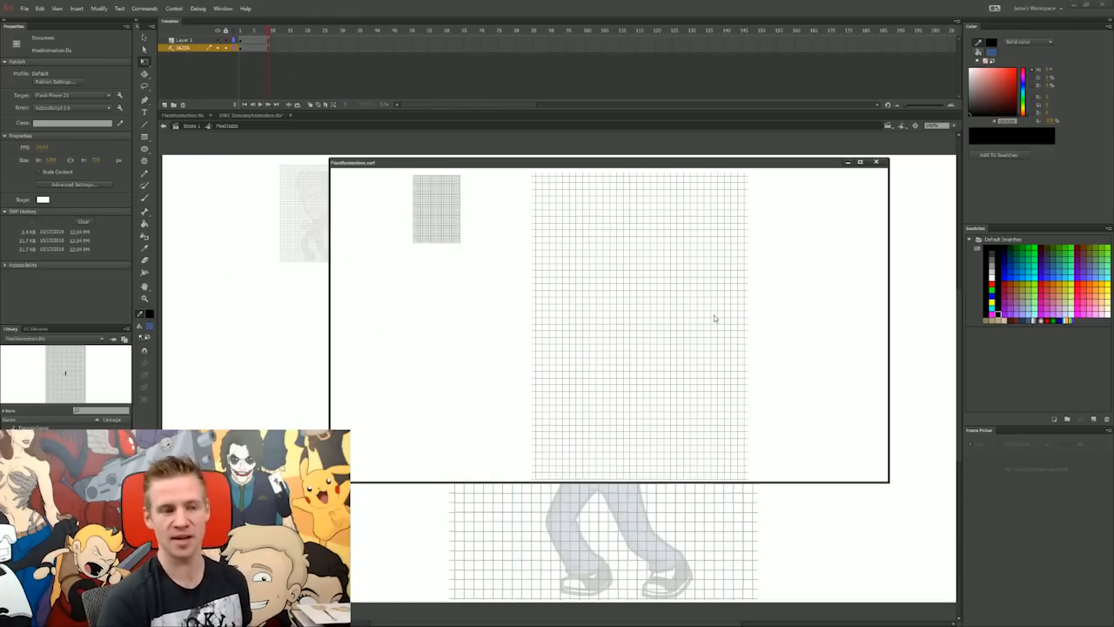
click(876, 162)
Step: Fill grid cells with black along the outline of the character's hair, from the front curl over to the back of the head
key(k)
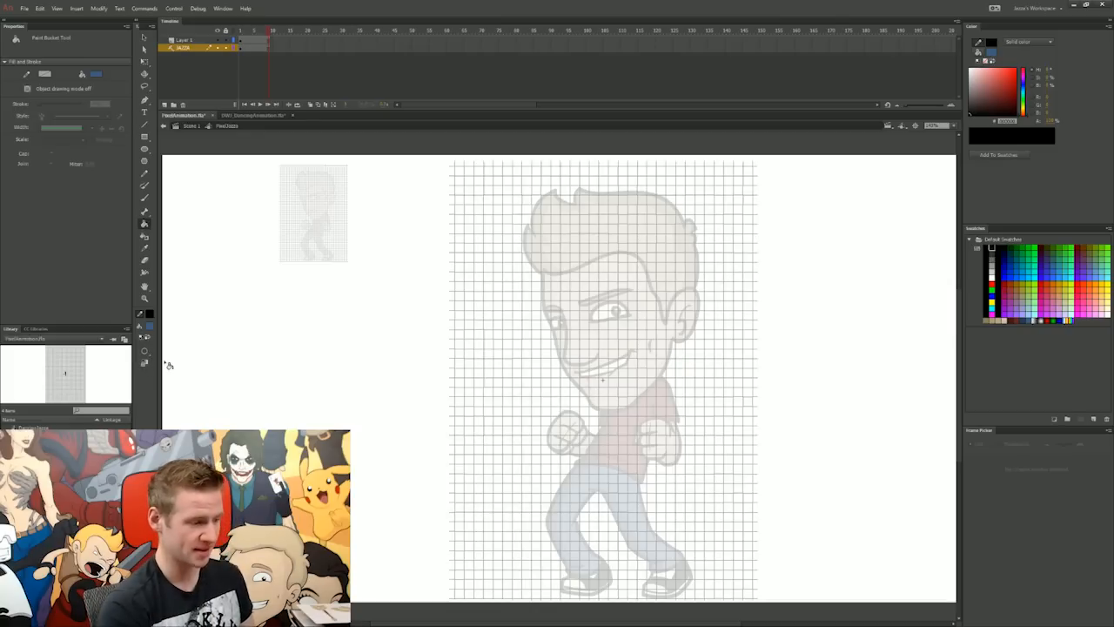
click(556, 191)
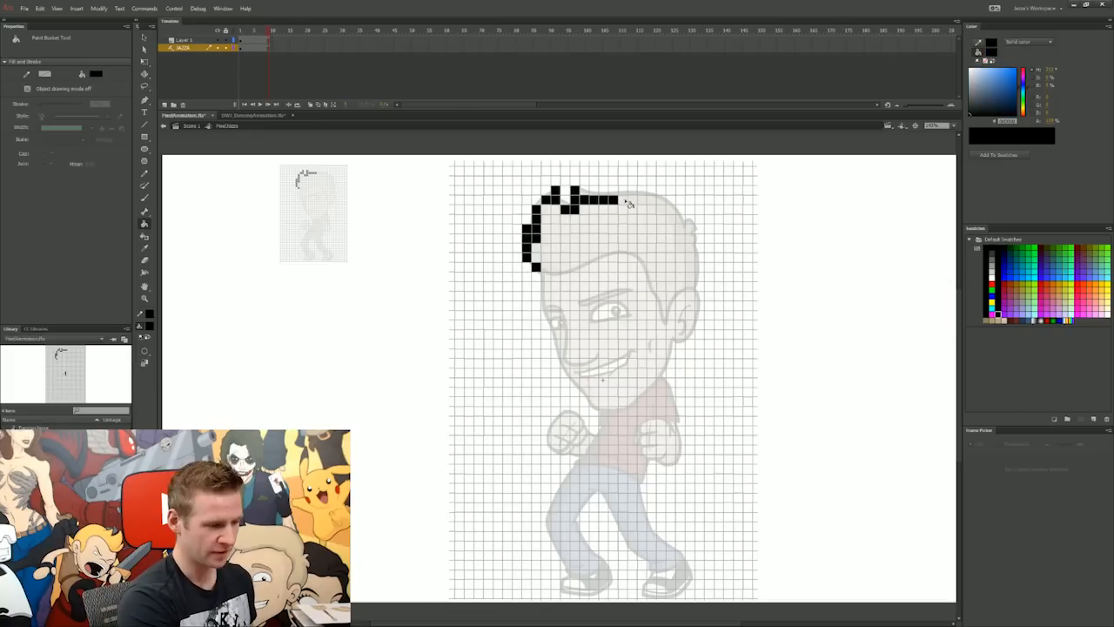
click(623, 200)
click(633, 192)
click(643, 192)
click(653, 192)
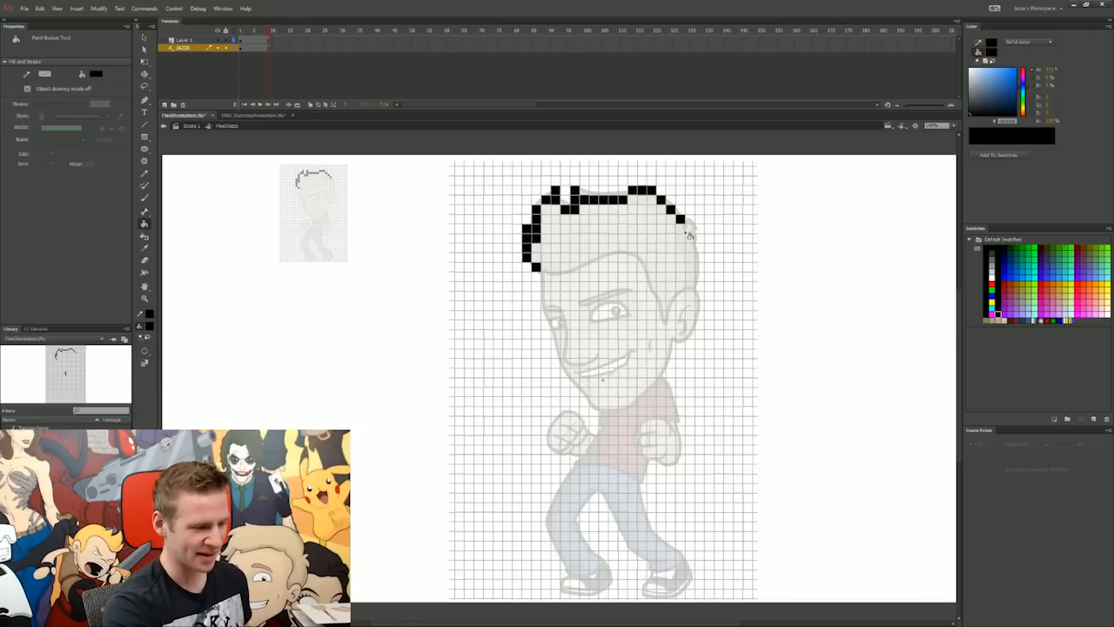
click(688, 229)
click(690, 238)
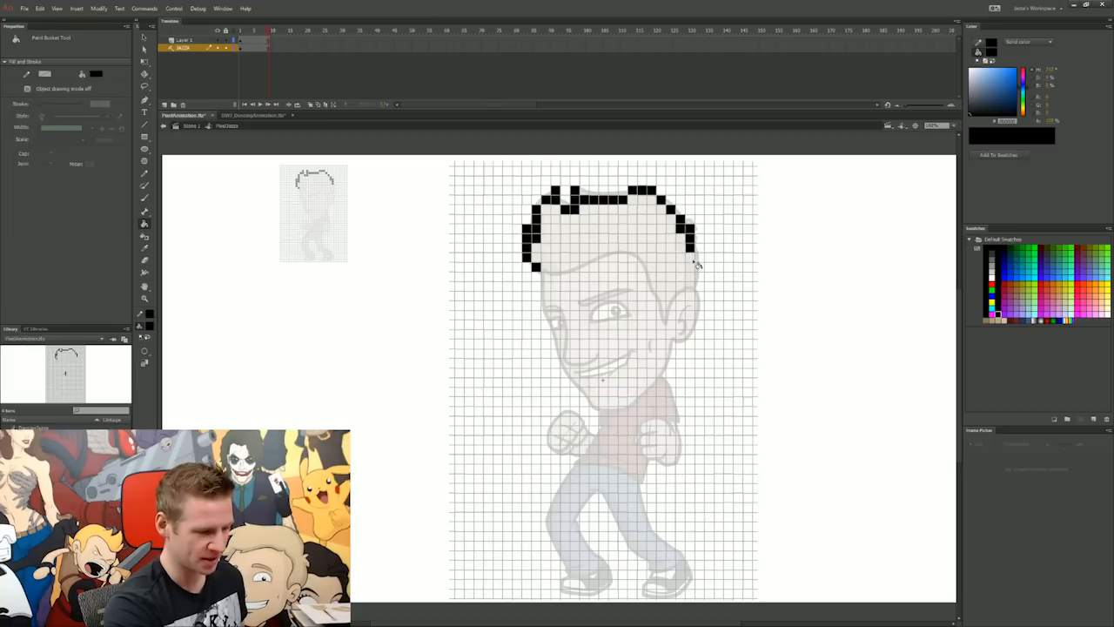
click(690, 257)
click(699, 268)
click(699, 276)
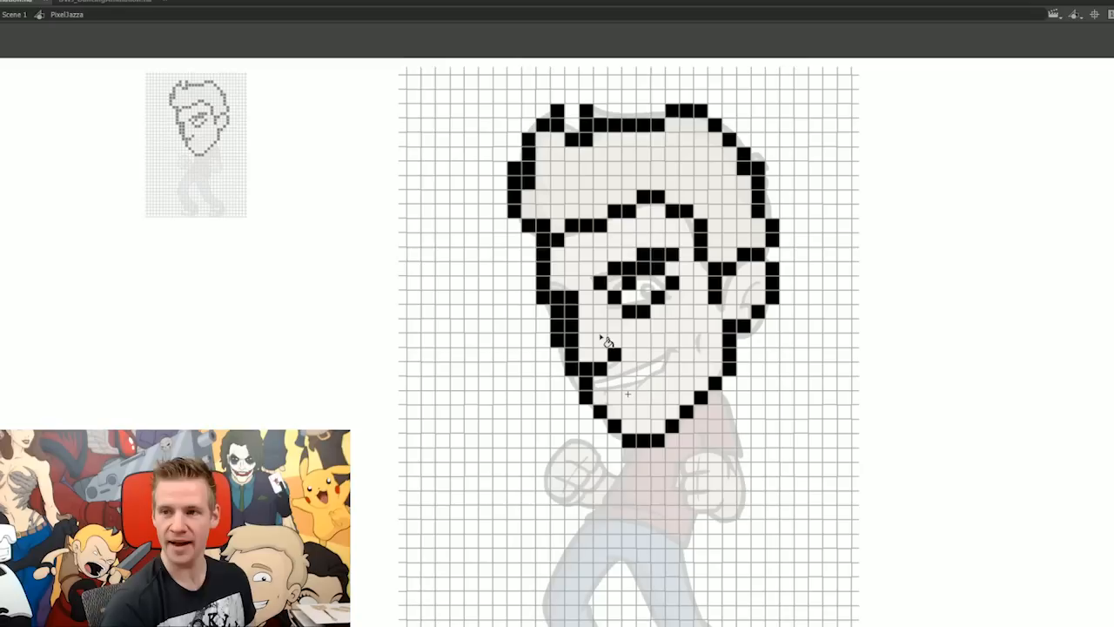
Step: Continue the black pixel outline below the head, tracing the character's torso and the front fist
mouse_move(729, 400)
mouse_down()
mouse_move(744, 459)
mouse_move(732, 530)
mouse_move(750, 472)
mouse_move(725, 453)
mouse_move(674, 470)
mouse_up()
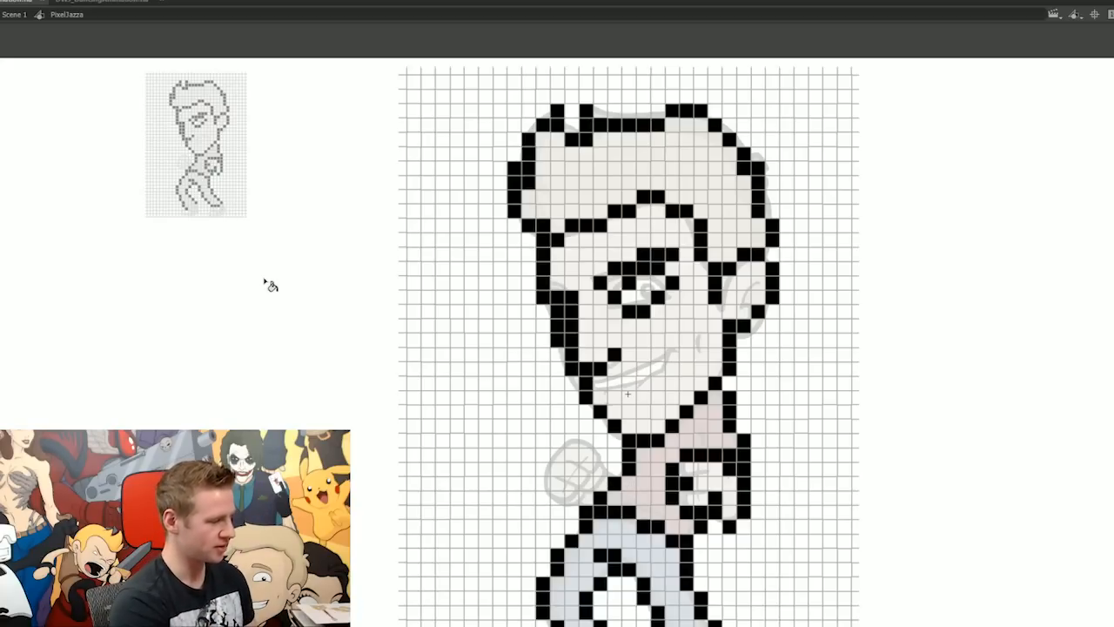
click(613, 471)
click(601, 471)
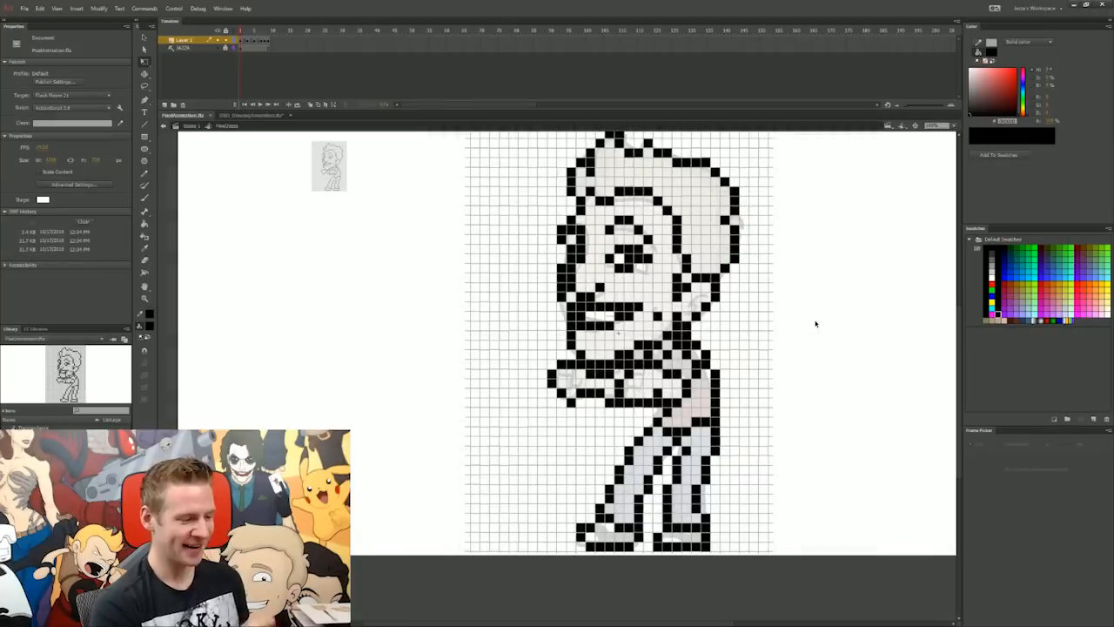
Step: Play the traced animation from the first frame, test the movie and zoom in on the small preview copy
drag(243, 32, 237, 112)
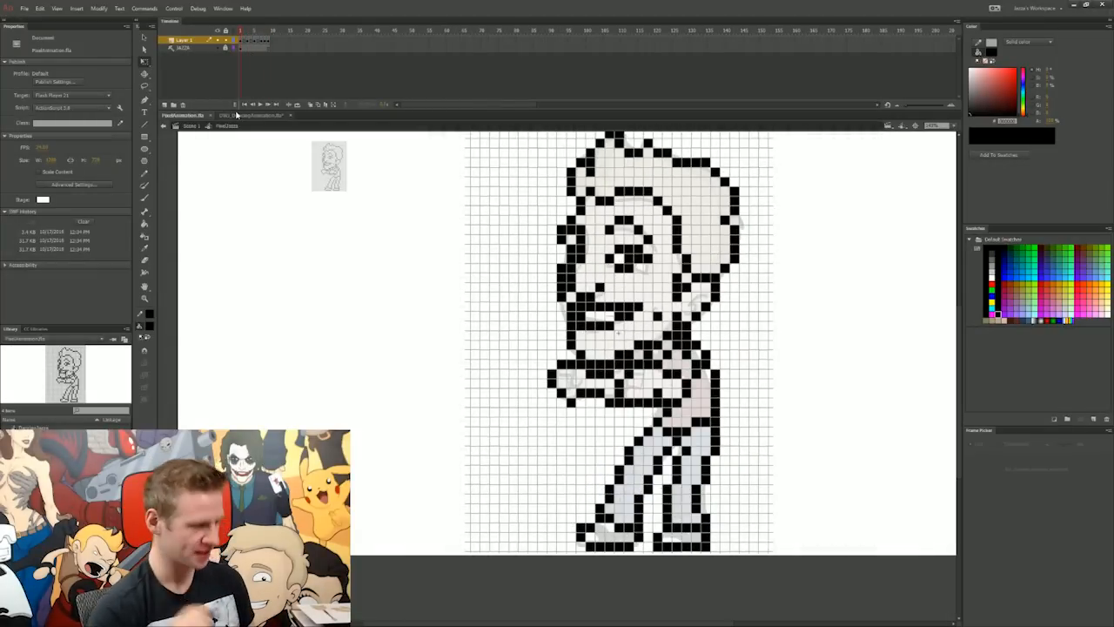
key(Return)
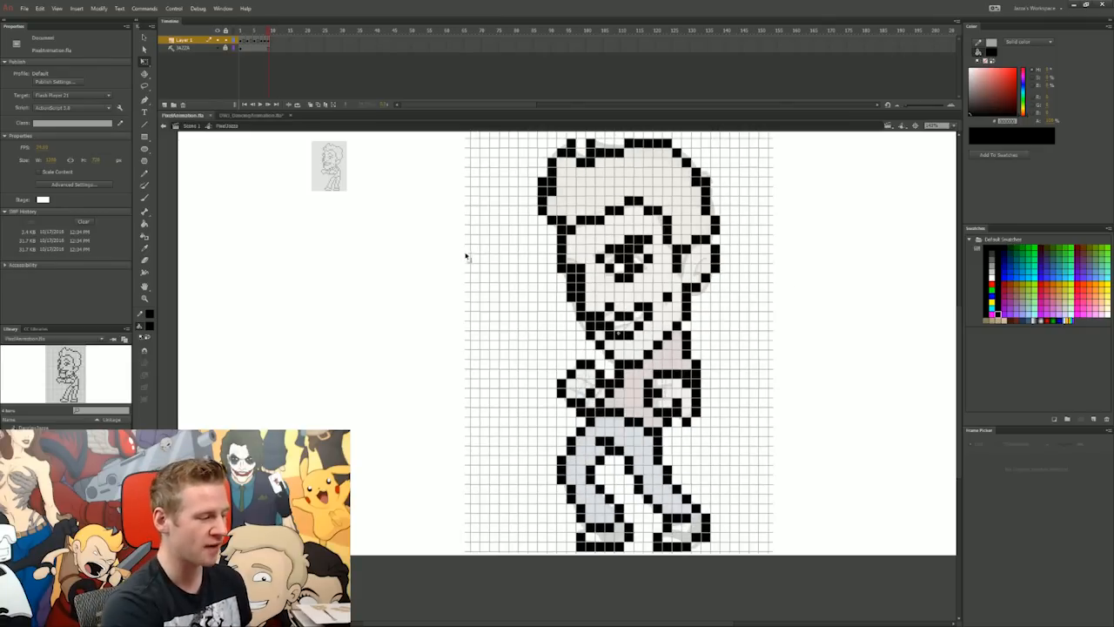
key(ctrl+Return)
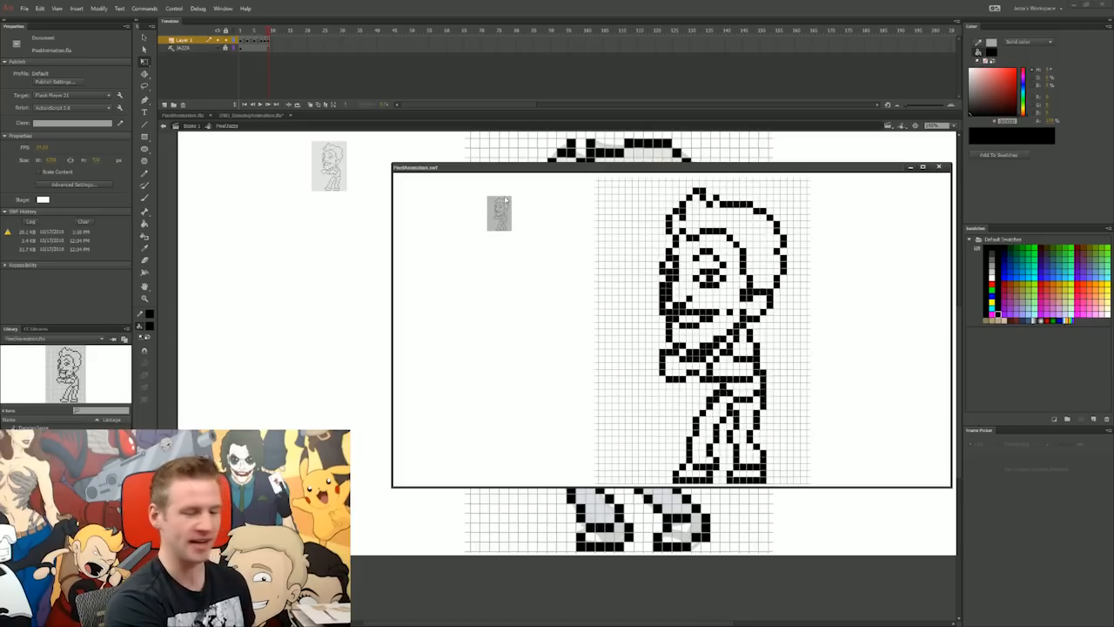
right_click(504, 221)
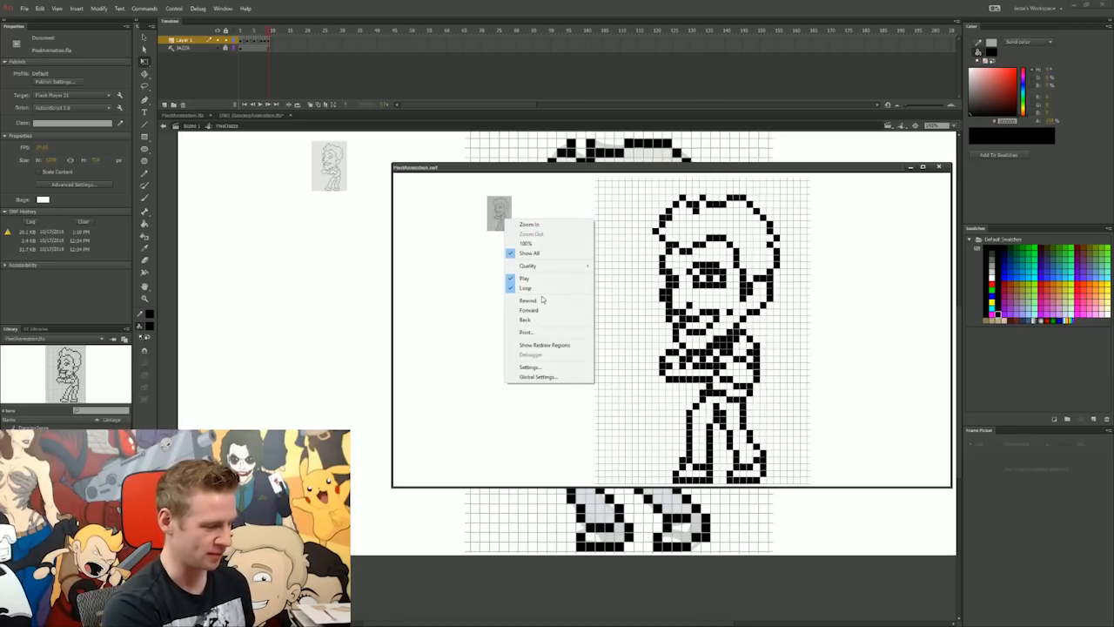
click(528, 224)
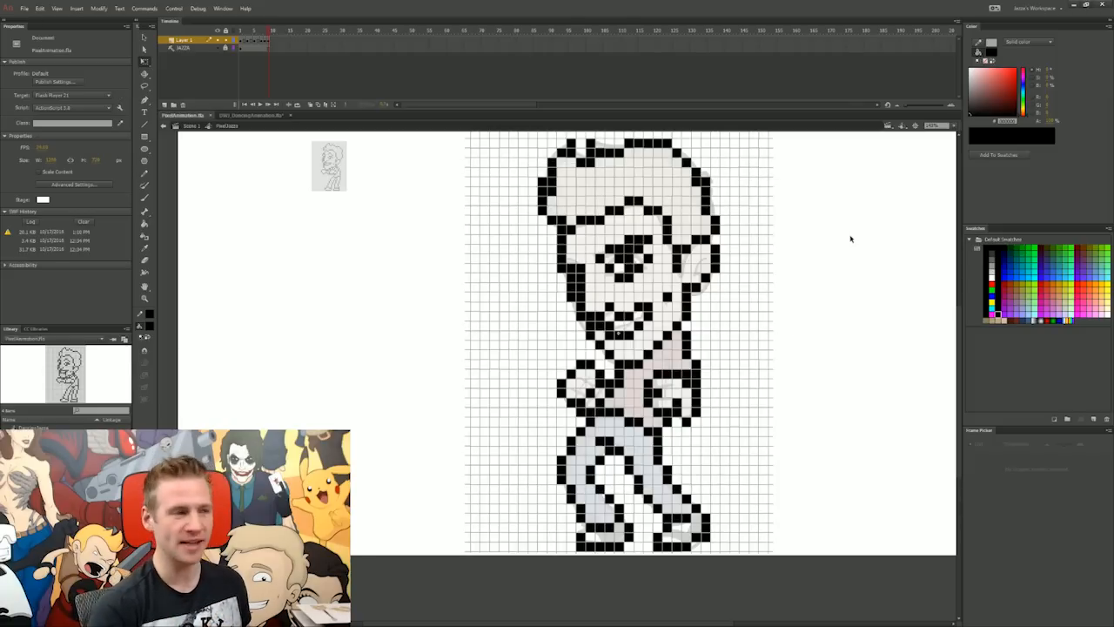
Step: Delete the character guide layer, extend the exposure of the last drawings in the timeline and play the animation
click(186, 49)
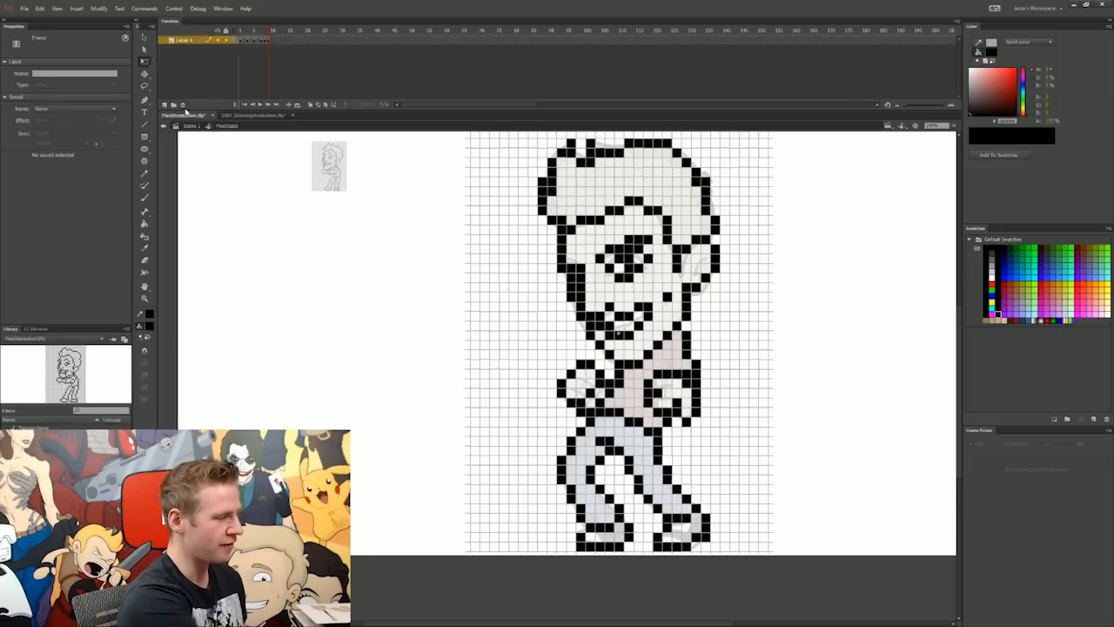
click(182, 105)
click(267, 42)
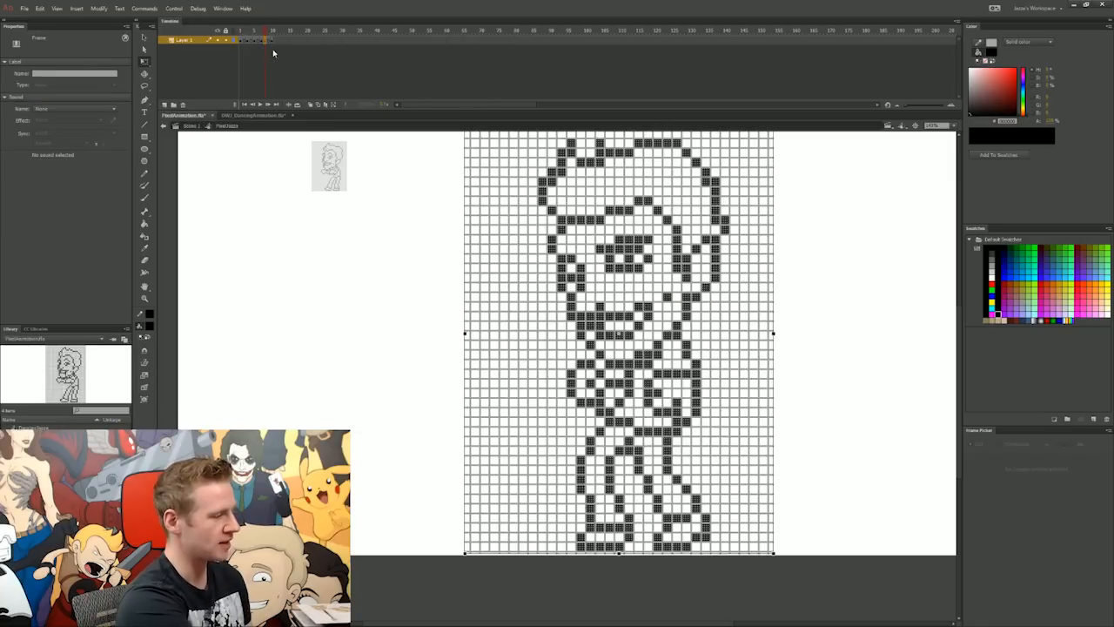
key(F5)
click(269, 41)
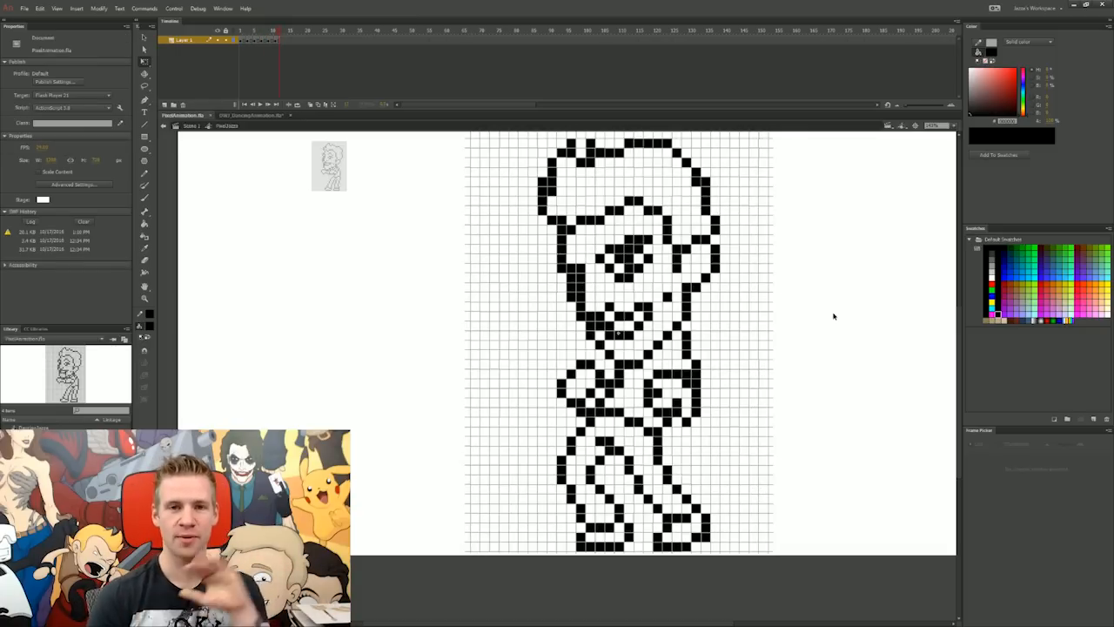
key(Return)
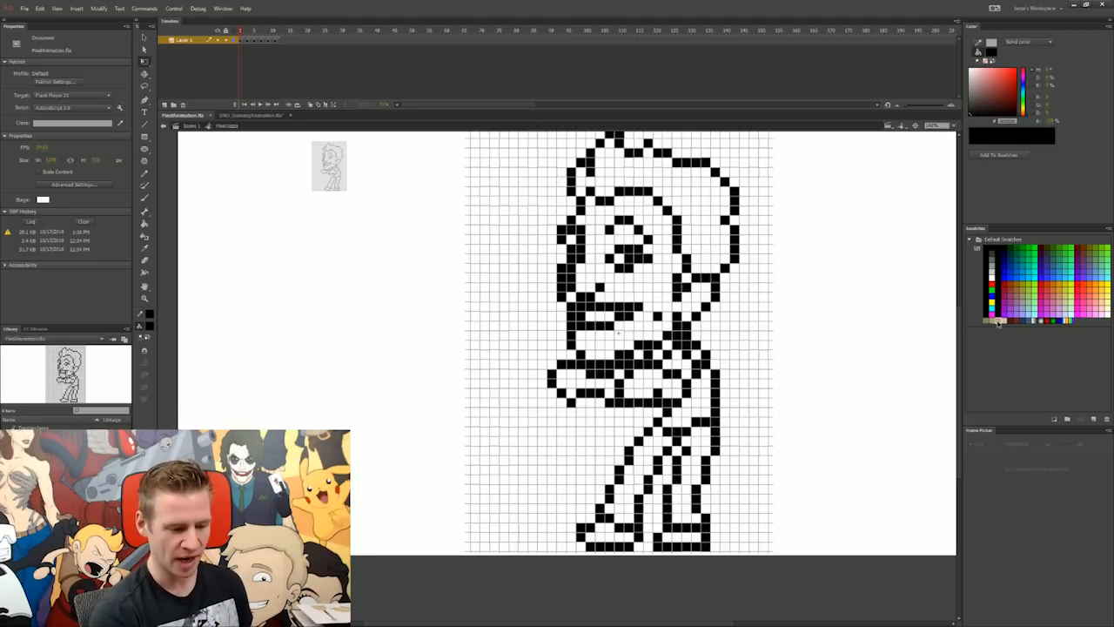
Step: Fill shadow cells on the first drawing's forehead, eye, nose, chin and jaw with the tan skin swatch
click(998, 322)
key(k)
click(589, 206)
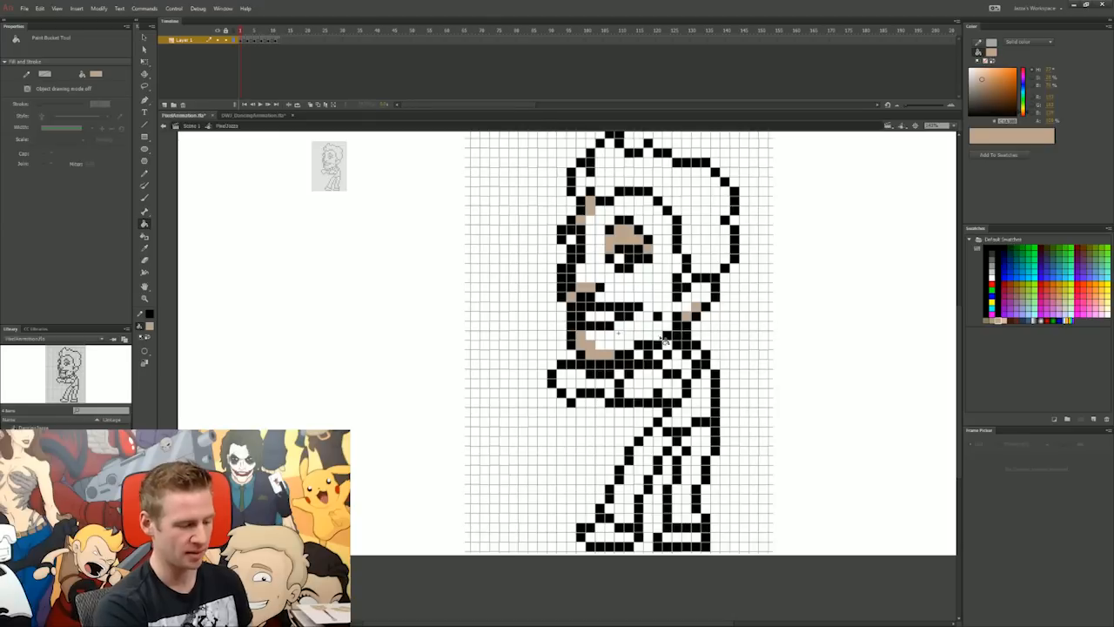
click(659, 336)
click(667, 326)
click(668, 317)
click(667, 307)
click(668, 298)
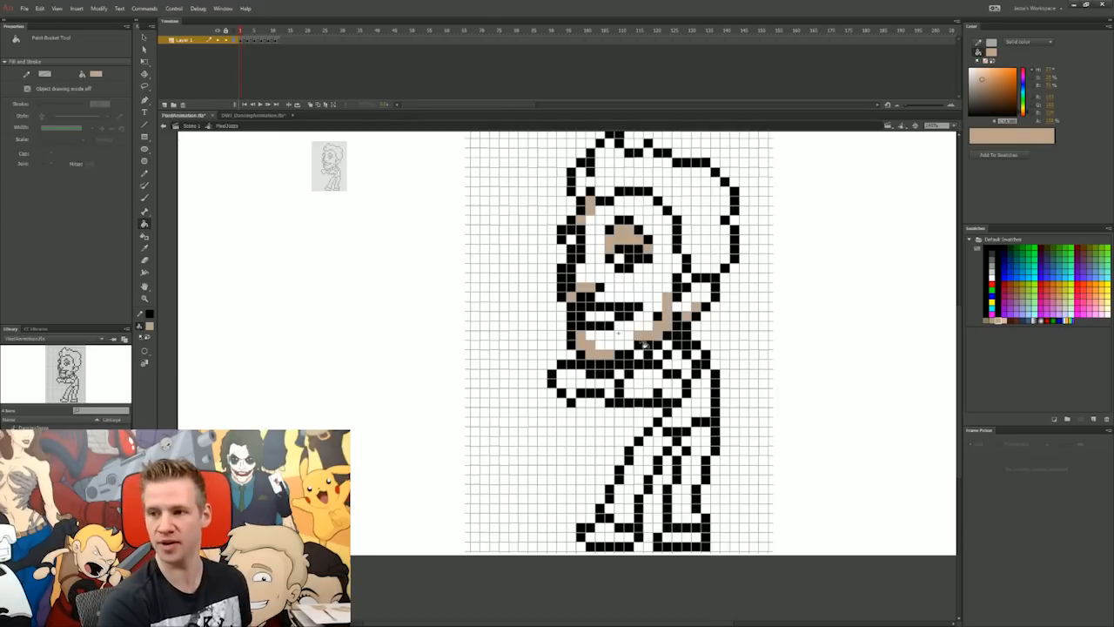
Step: Fill the cells of the front fist on the first drawing with the same tan shadow colour
drag(566, 379, 602, 388)
click(621, 377)
click(612, 392)
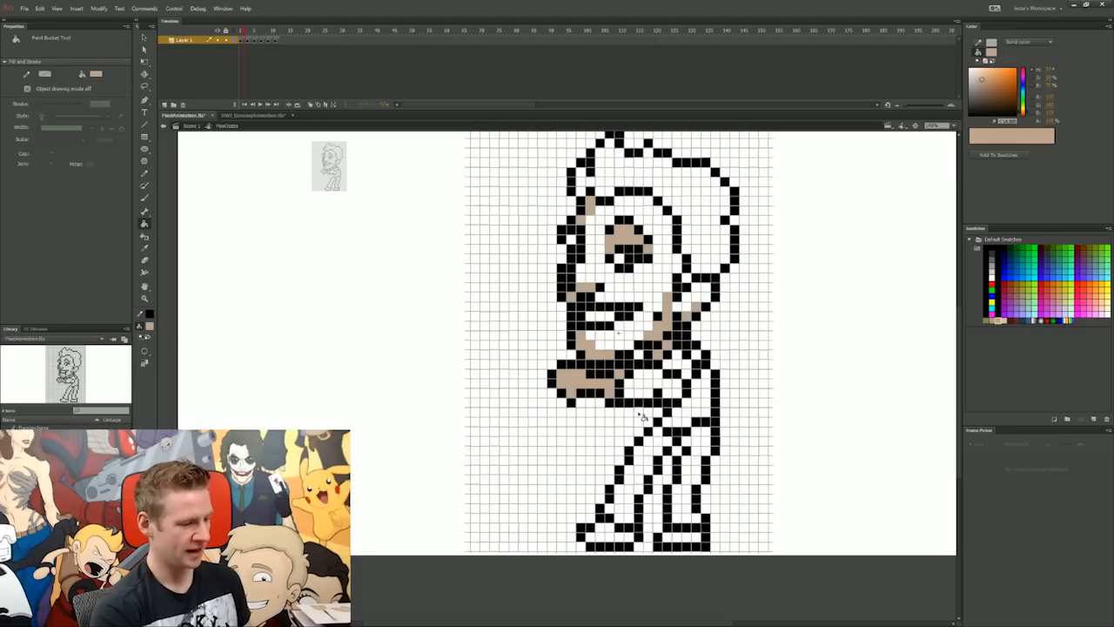
Step: Go to the second drawing with onion skinning on and fill the shadow cells under the nose and around the eye with tan
click(248, 32)
drag(245, 31, 246, 42)
key(comma)
key(period)
click(586, 287)
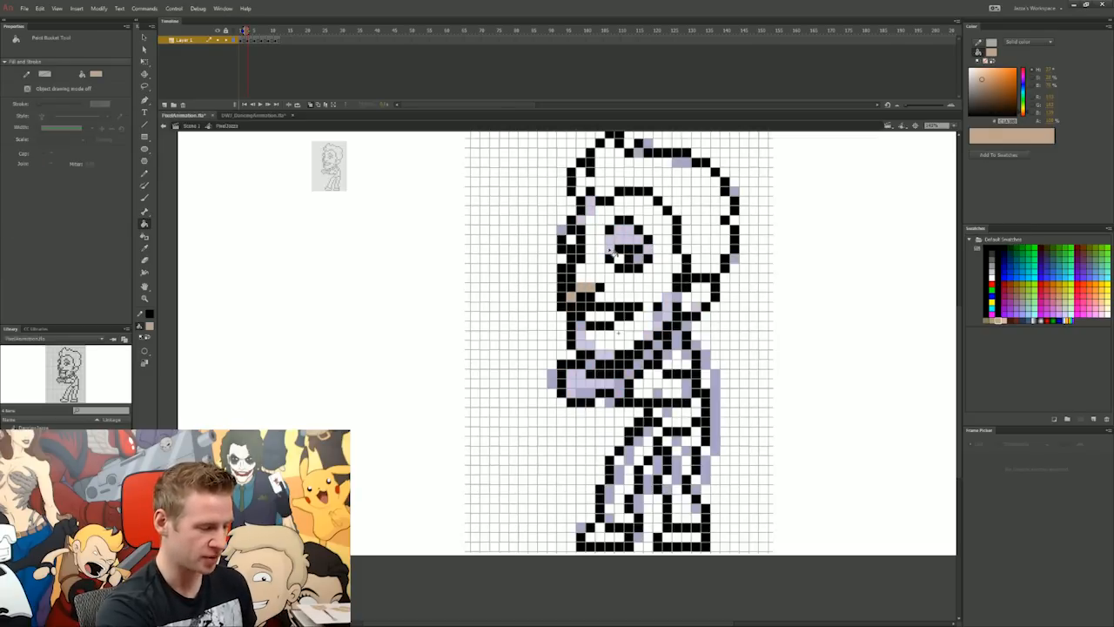
mouse_move(619, 241)
mouse_down()
mouse_move(629, 232)
mouse_move(639, 257)
mouse_up()
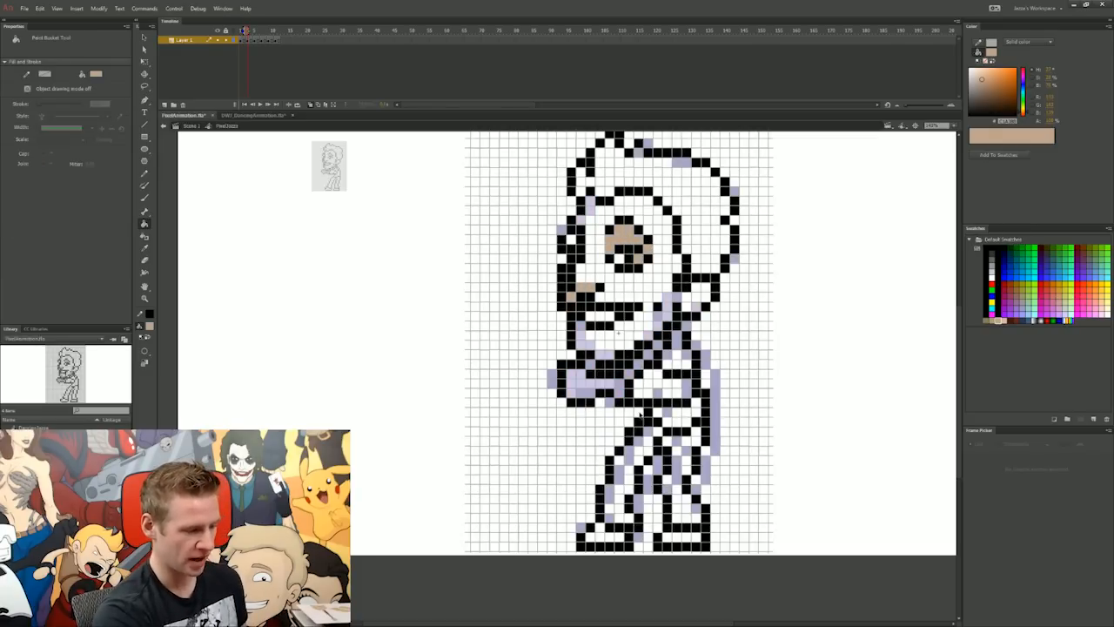
Step: Shade the second drawing's forehead, chin, jaw and ear with tan, comparing it against the first drawing
key(comma)
key(period)
key(comma)
key(period)
click(585, 221)
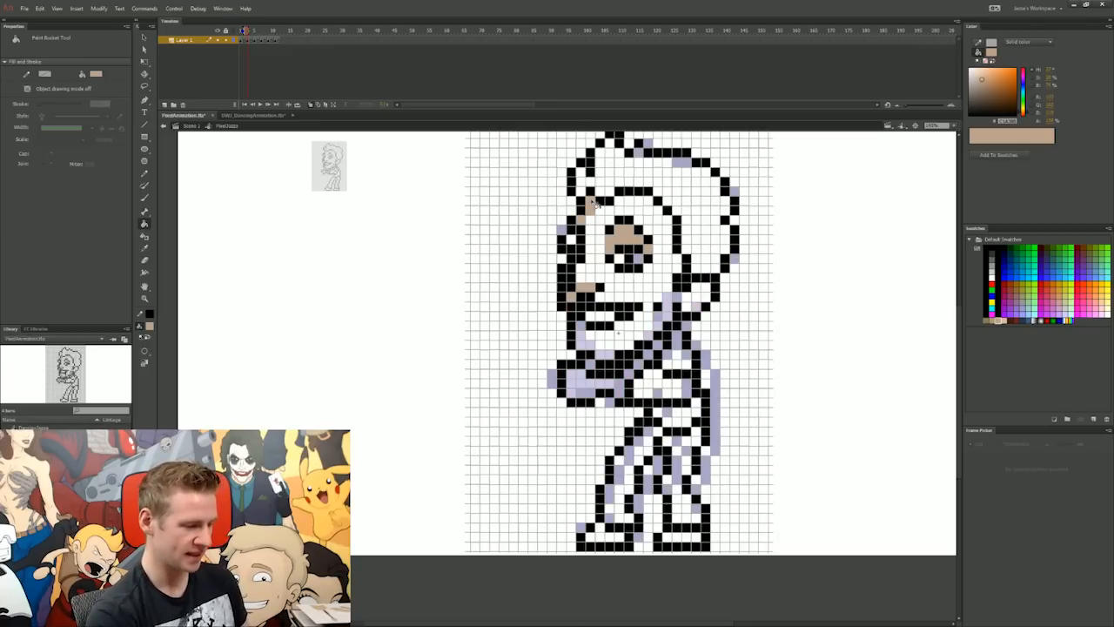
drag(581, 331, 704, 299)
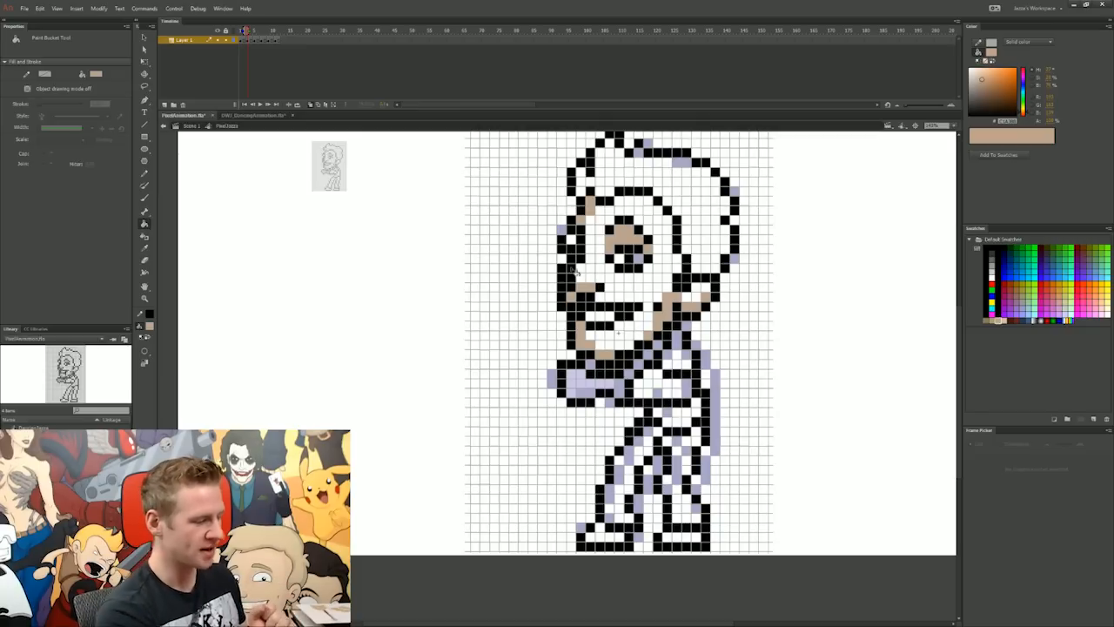
Step: Flip between the first and second drawings to compare the placement of their shading
key(comma)
key(period)
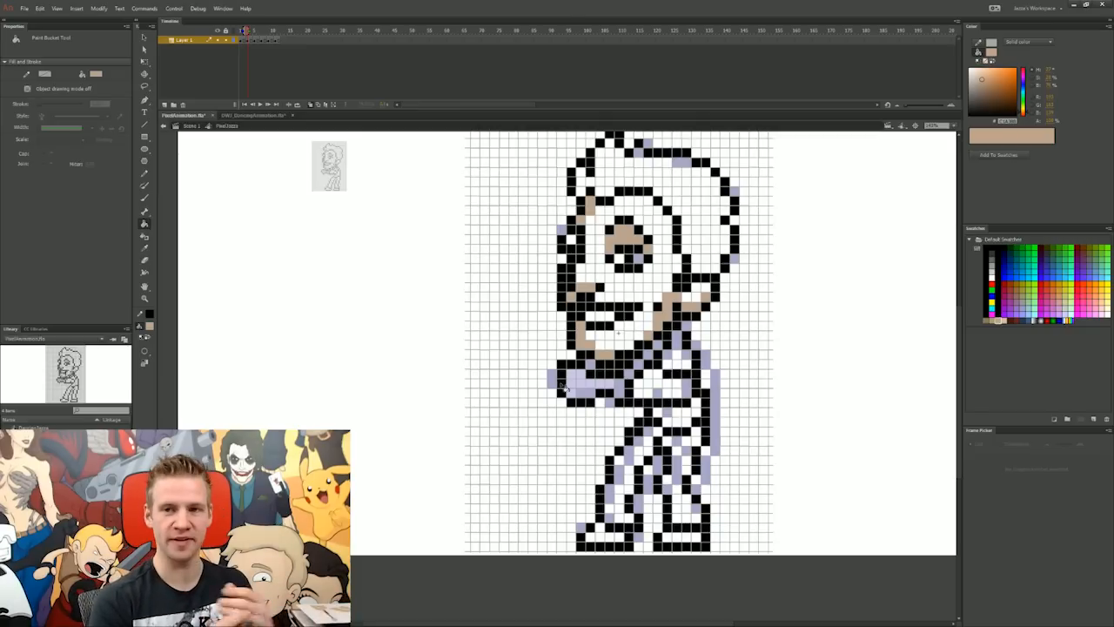
key(comma)
key(period)
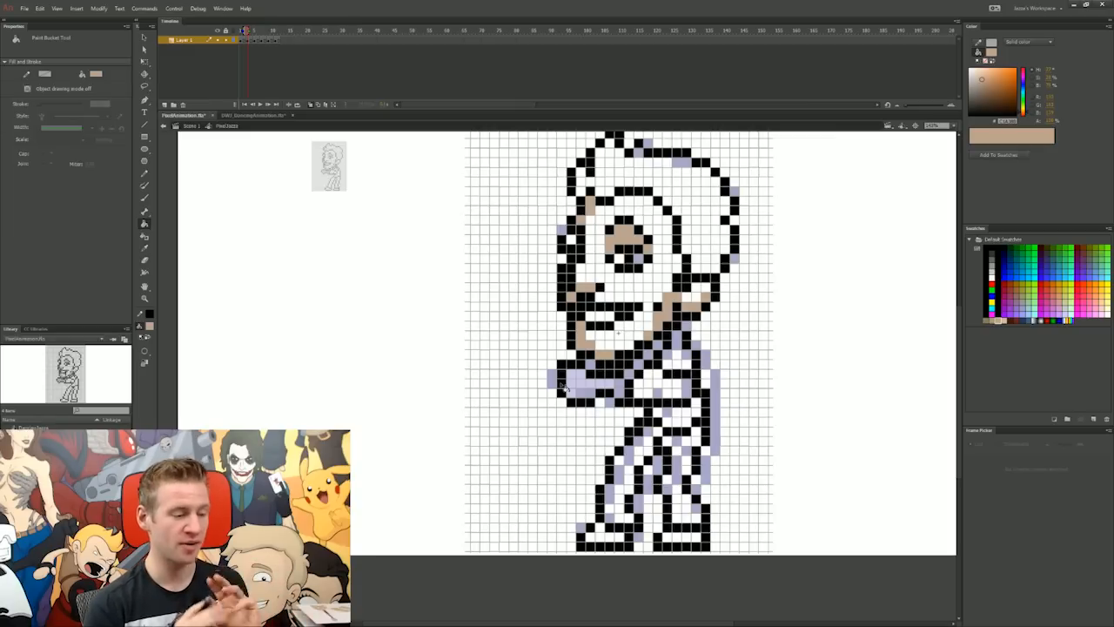
key(comma)
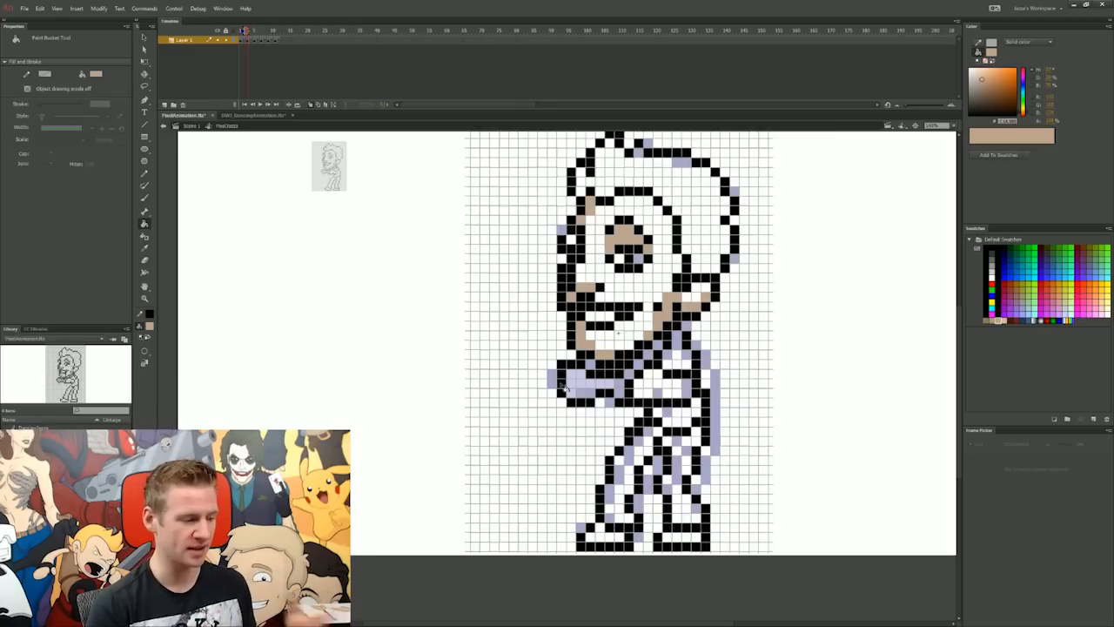
key(period)
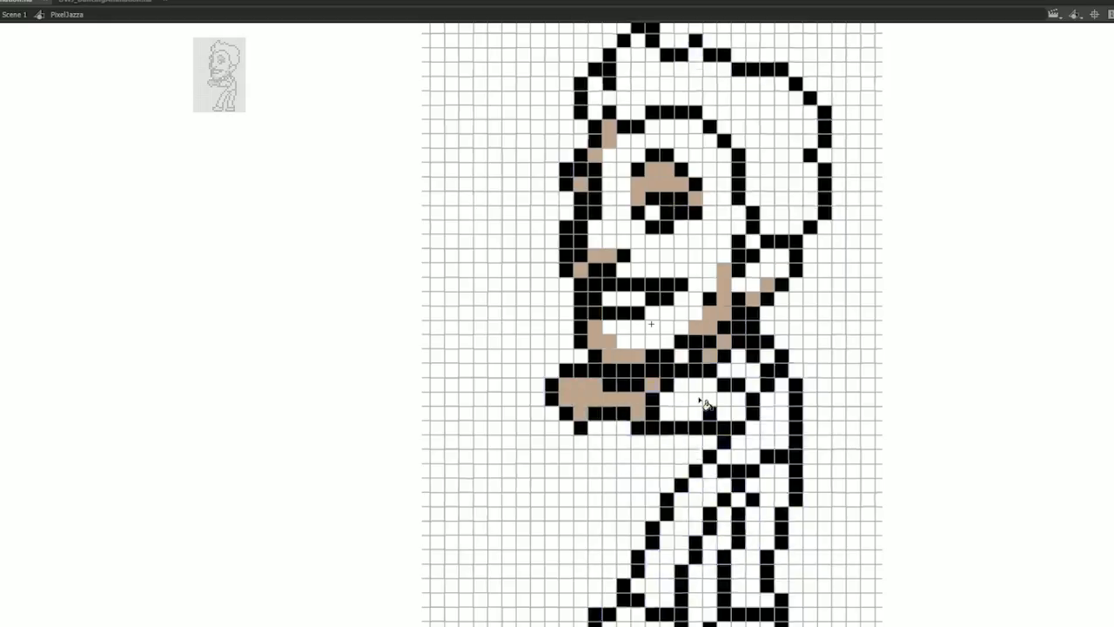
Step: Advance past the second drawing and fill shadow cells along the front of the character's hair
key(period)
click(594, 156)
click(580, 185)
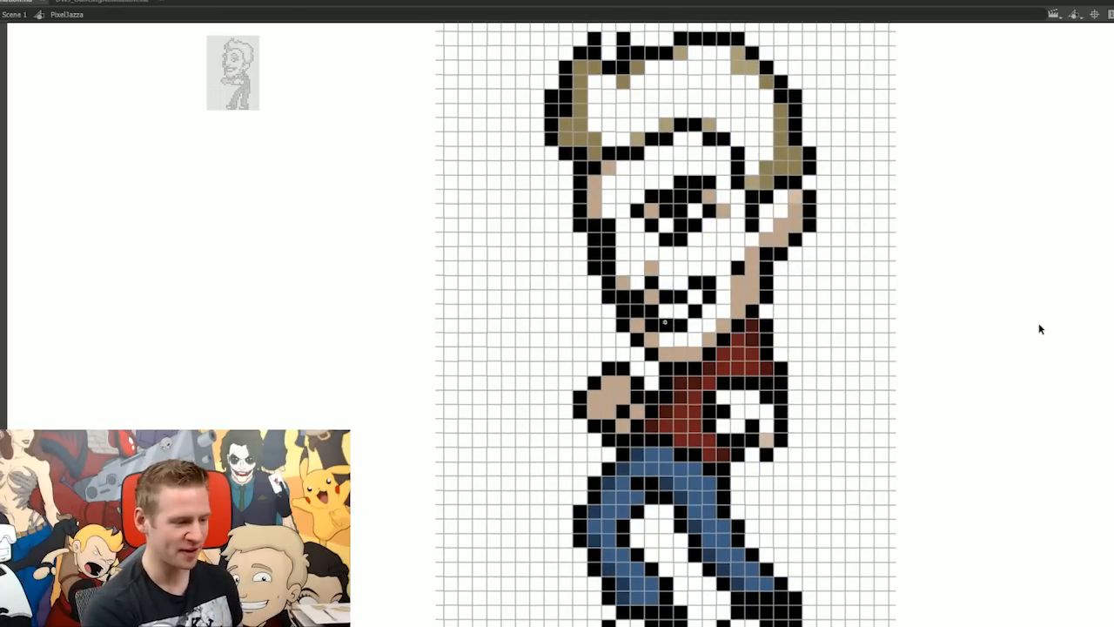
Step: Select the artwork across all frames of the layer with multiple-frame editing and set its stroke to no colour to remove the grid lines
drag(991, 352, 996, 368)
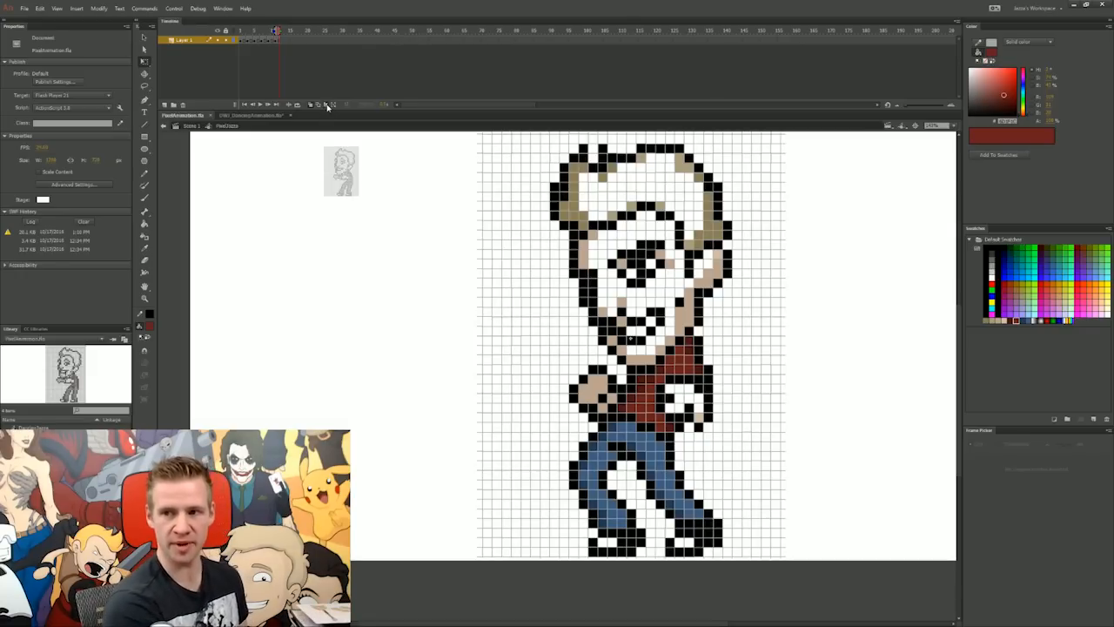
mouse_move(275, 30)
mouse_down()
mouse_move(241, 32)
mouse_move(281, 44)
mouse_up()
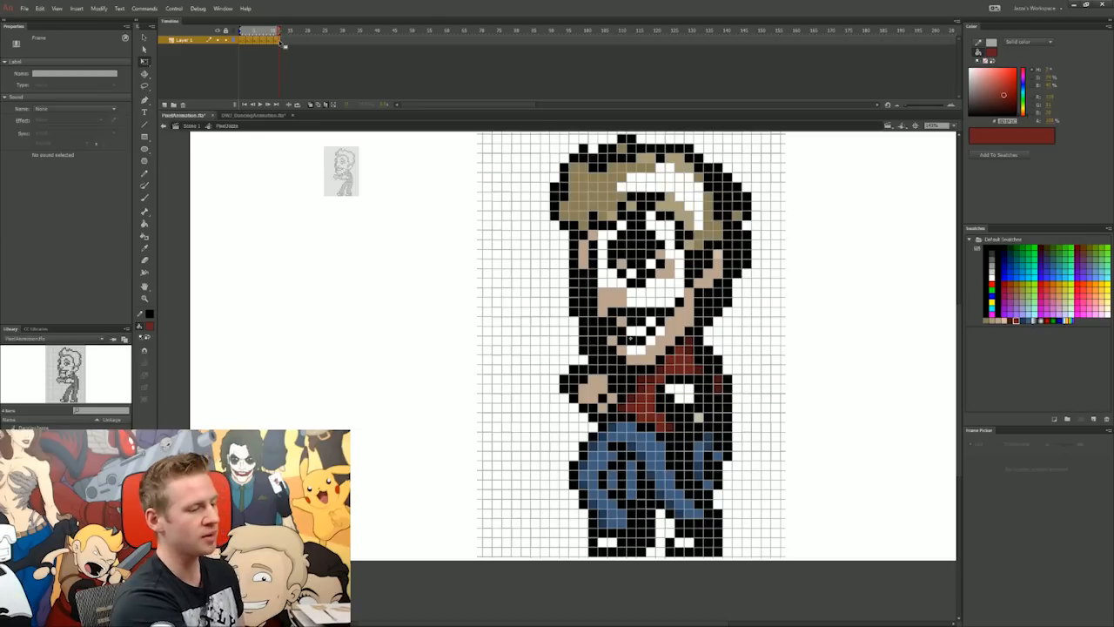
click(150, 315)
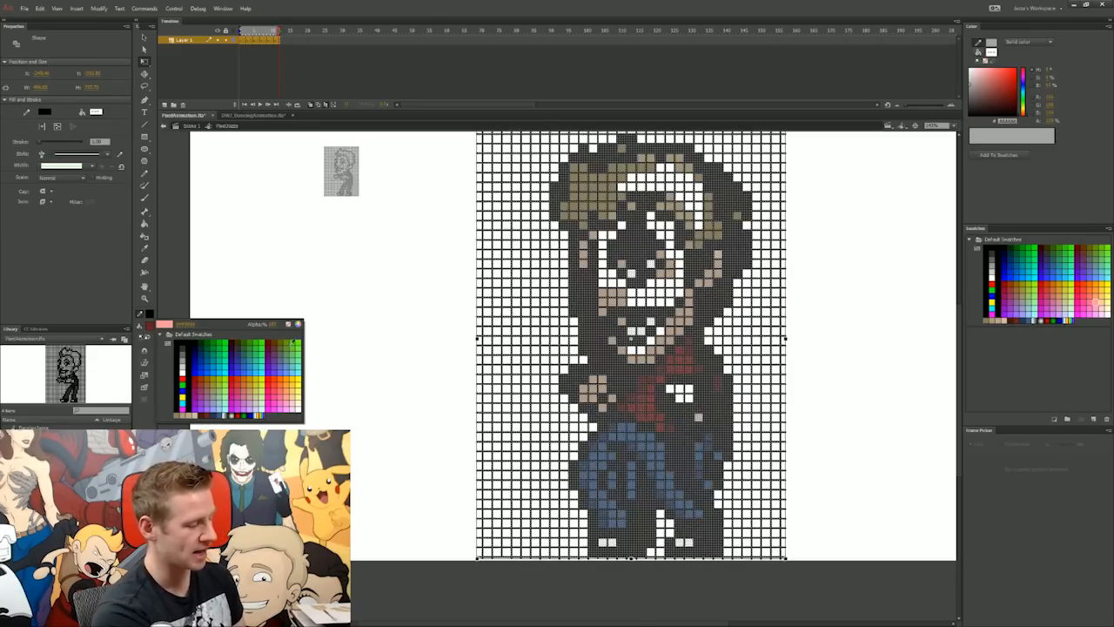
click(295, 325)
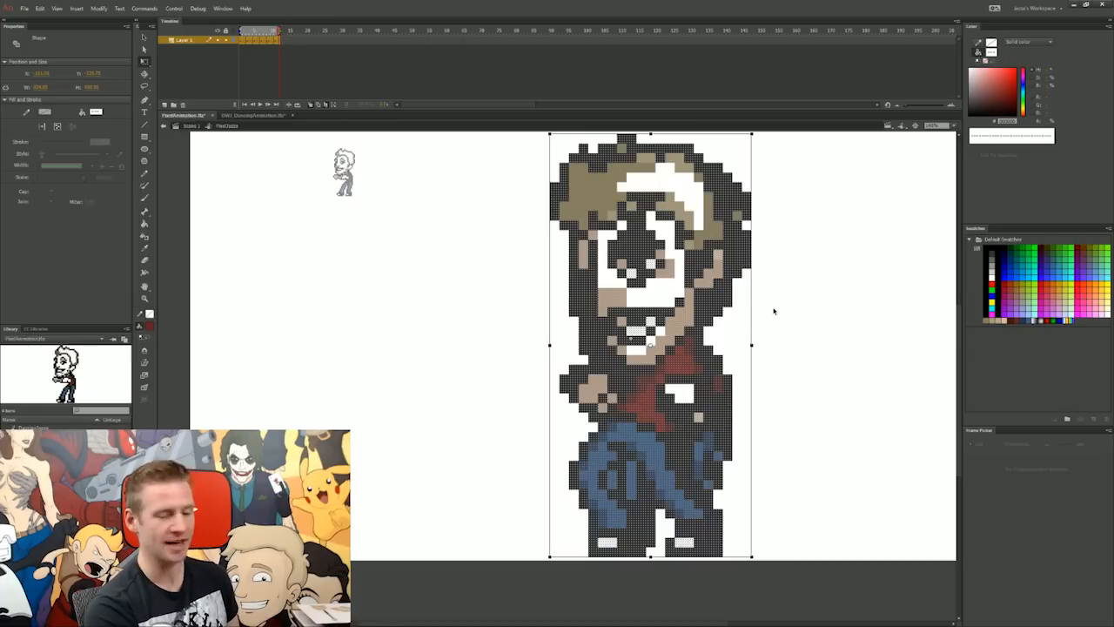
Step: Deselect the artwork and fill the face, ear and hand areas of the drawings with the light skin colour using the Paint Bucket
click(823, 331)
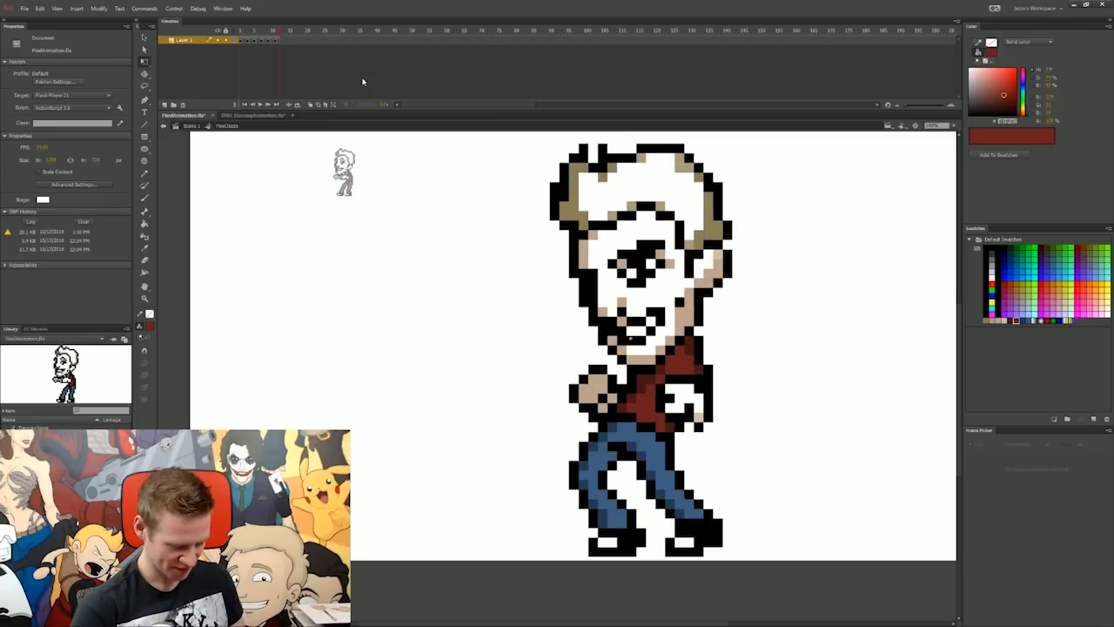
click(1004, 321)
key(k)
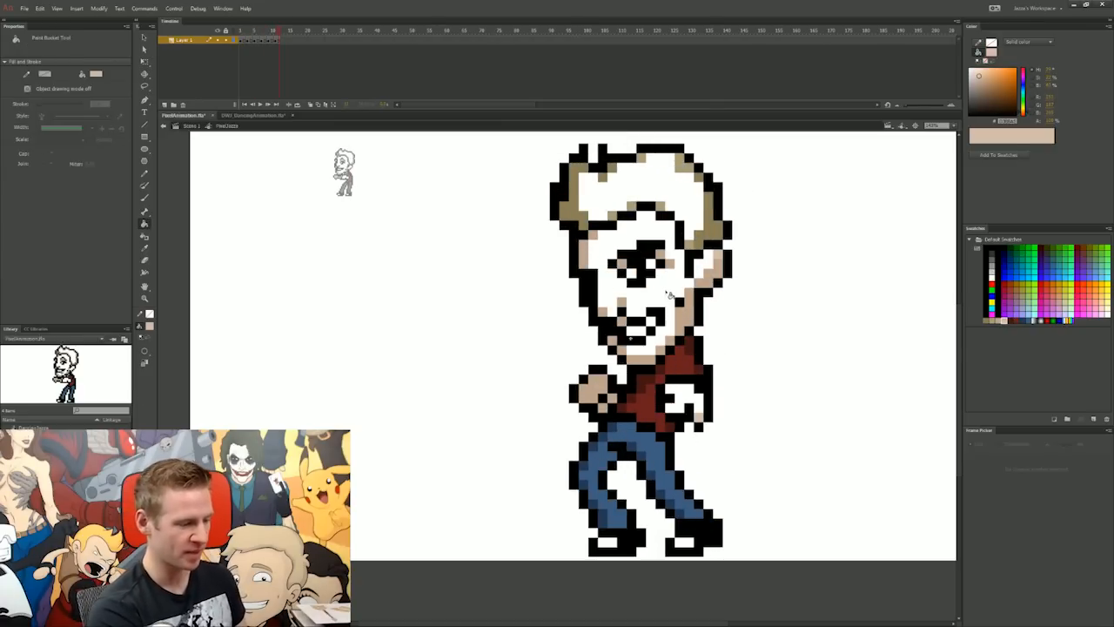
click(694, 264)
click(707, 274)
click(687, 400)
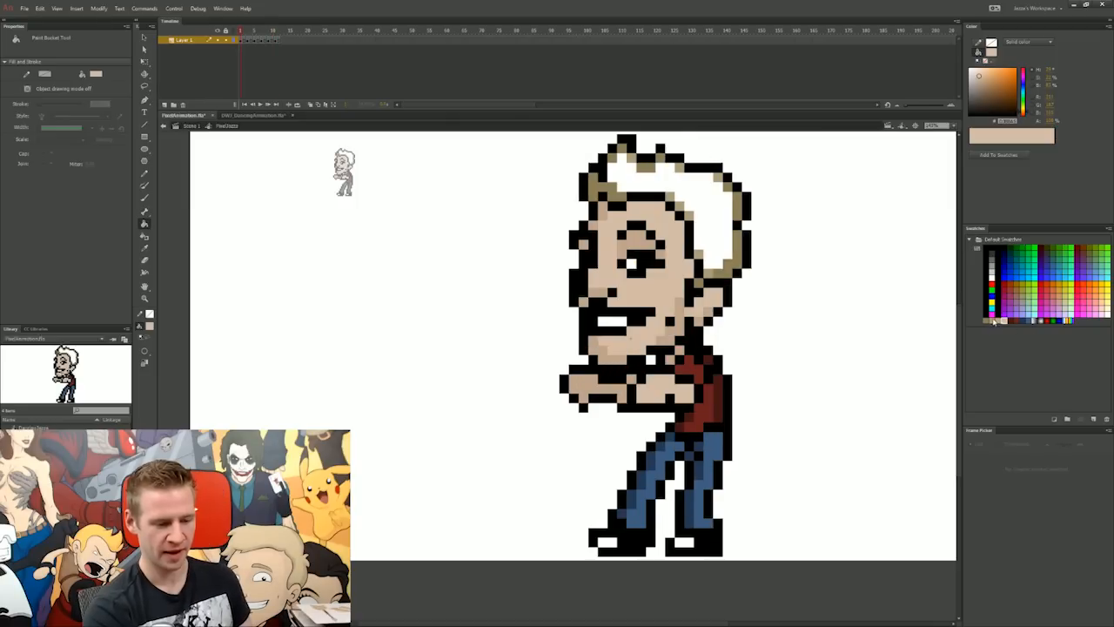
Step: Fill the remaining white hair areas with the lighter blond swatch colour, drawing by drawing through the animation
click(992, 321)
click(702, 207)
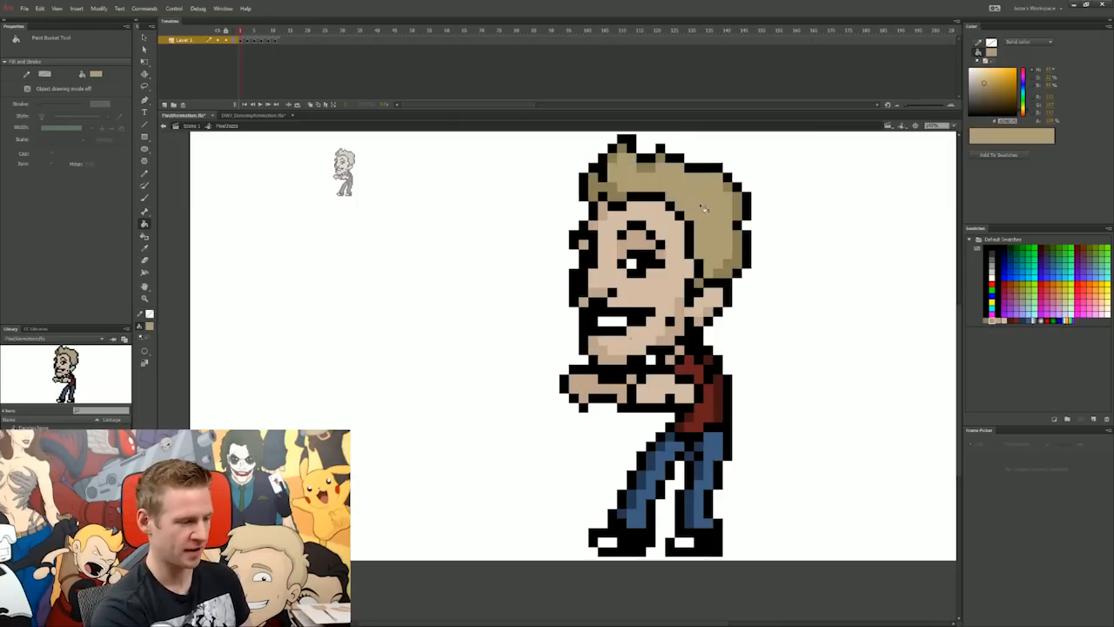
key(.)
click(711, 209)
key(.)
key(.)
click(715, 209)
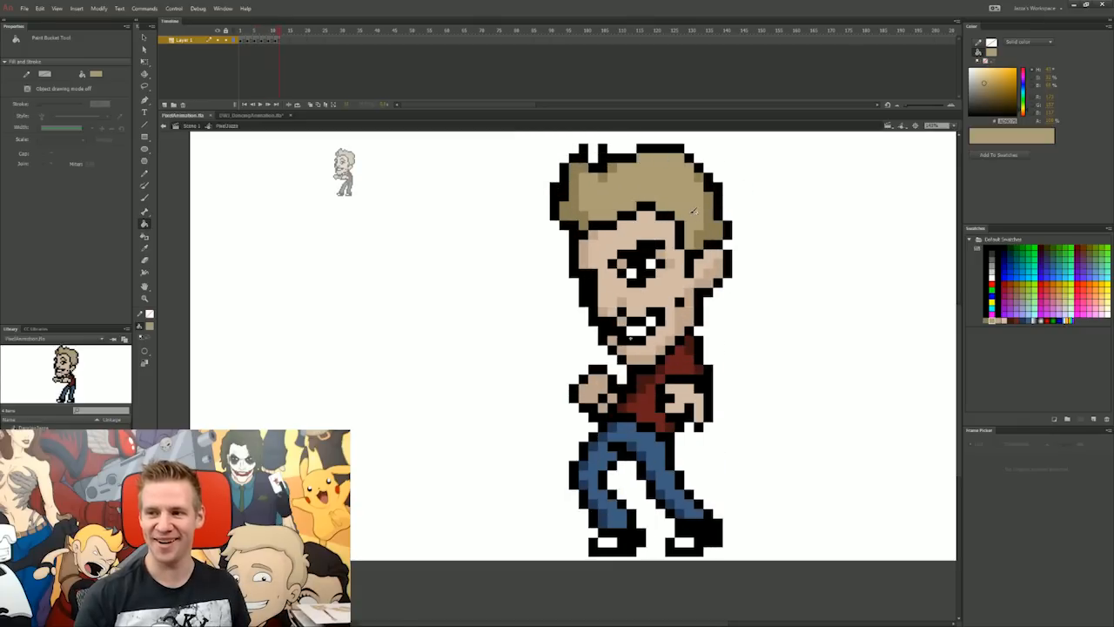
Step: Extend the drawing sequence inside the symbol, play it, and lengthen the main scene's layer to the same last frame
click(275, 42)
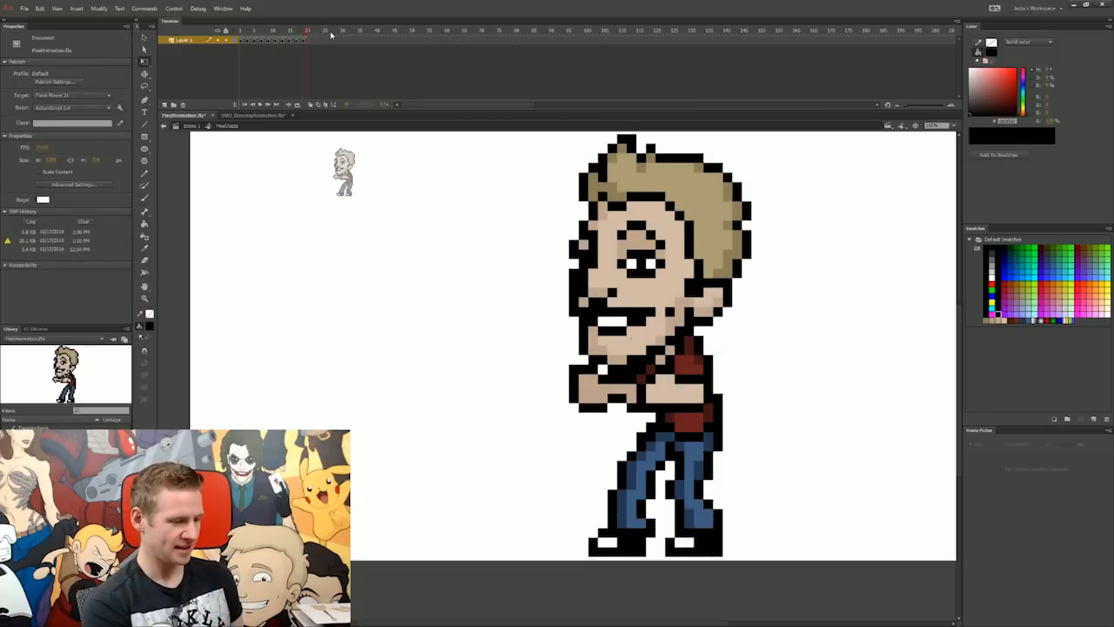
key(Return)
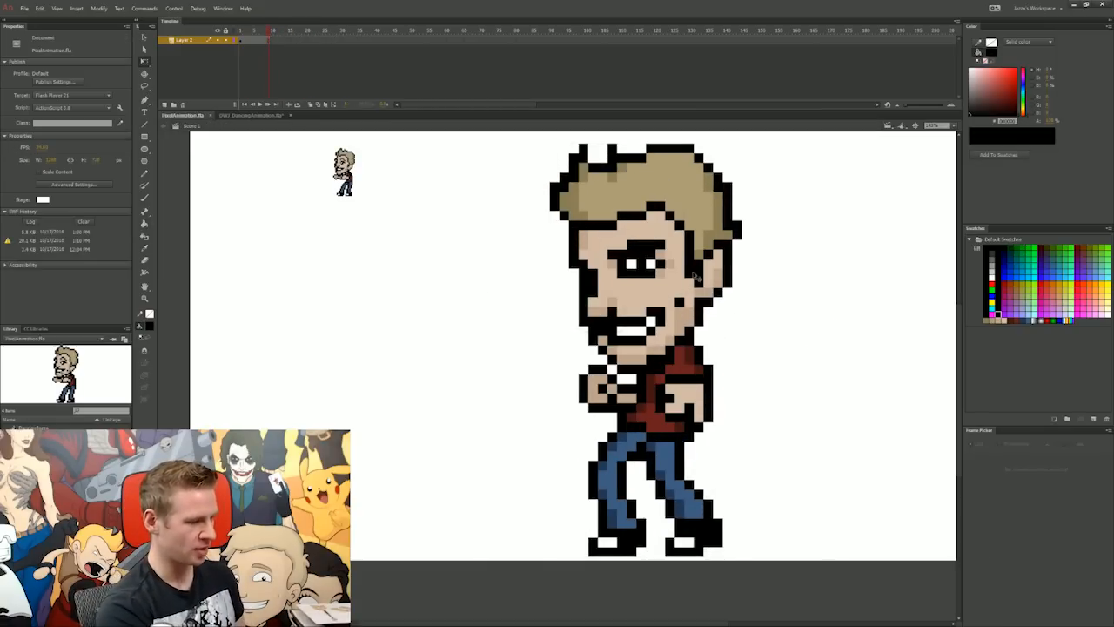
double_click(571, 194)
double_click(405, 160)
click(307, 41)
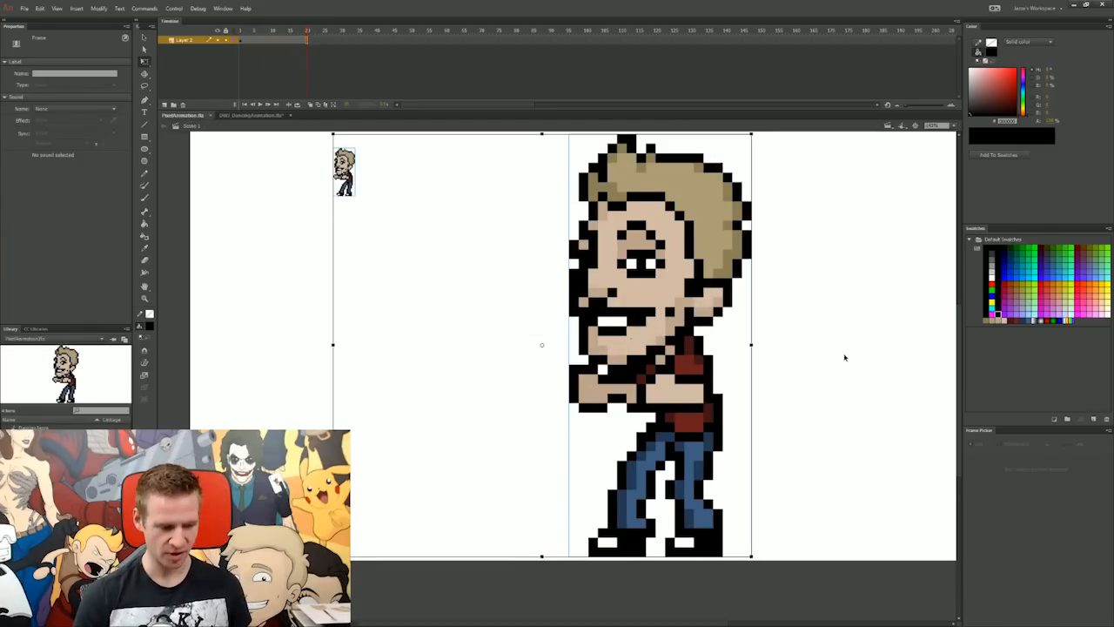
Step: Test the movie, zoom in on the small dancing character in the preview, and close the preview
key(ctrl+Return)
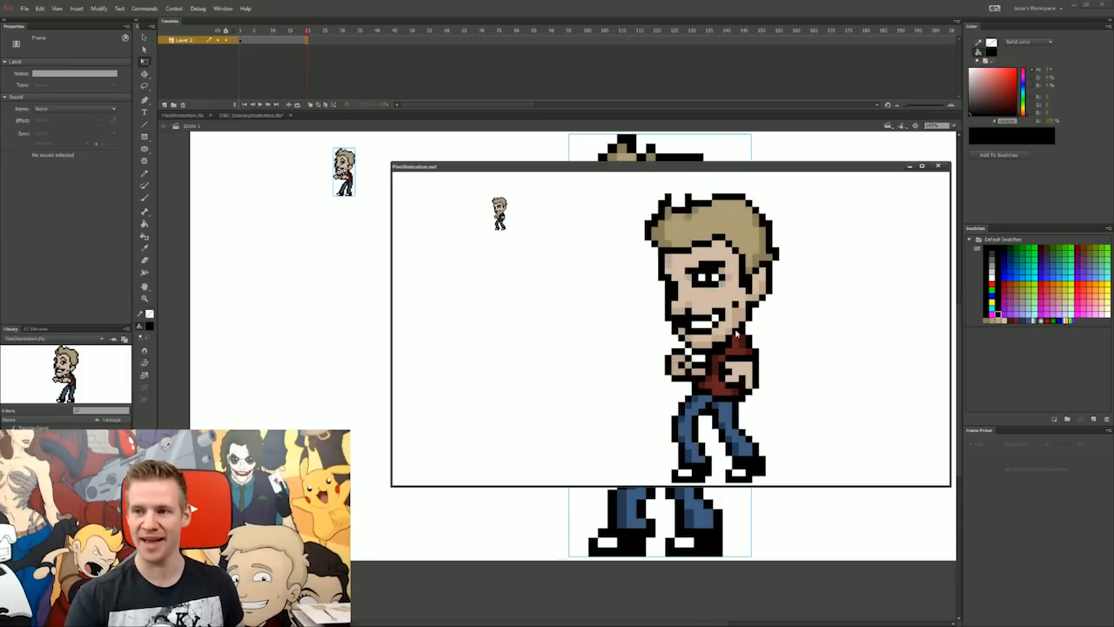
right_click(500, 216)
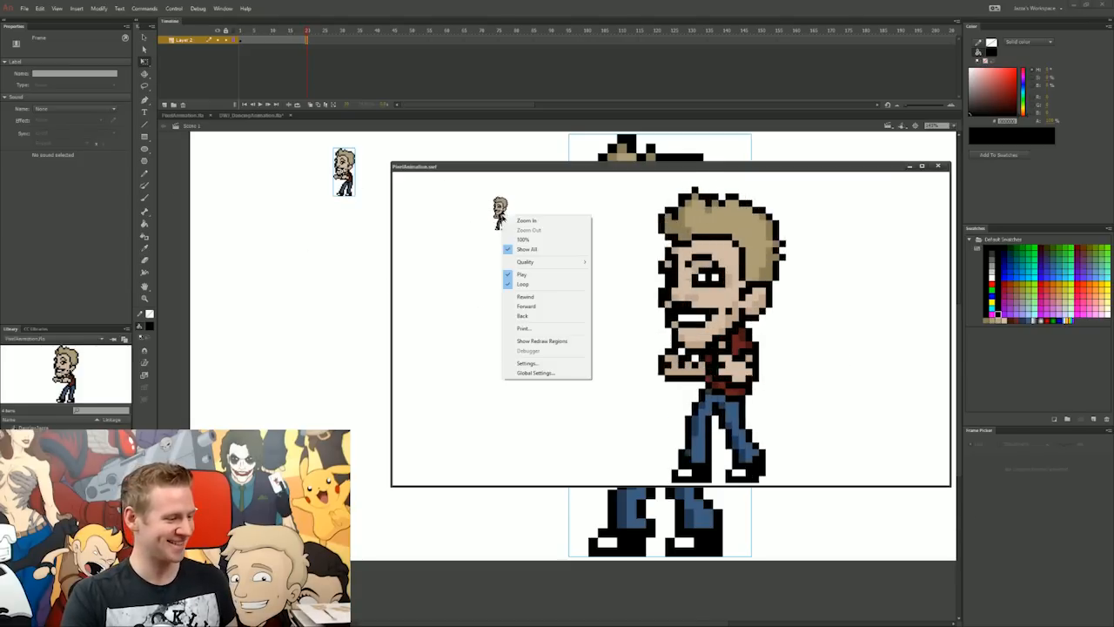
click(522, 220)
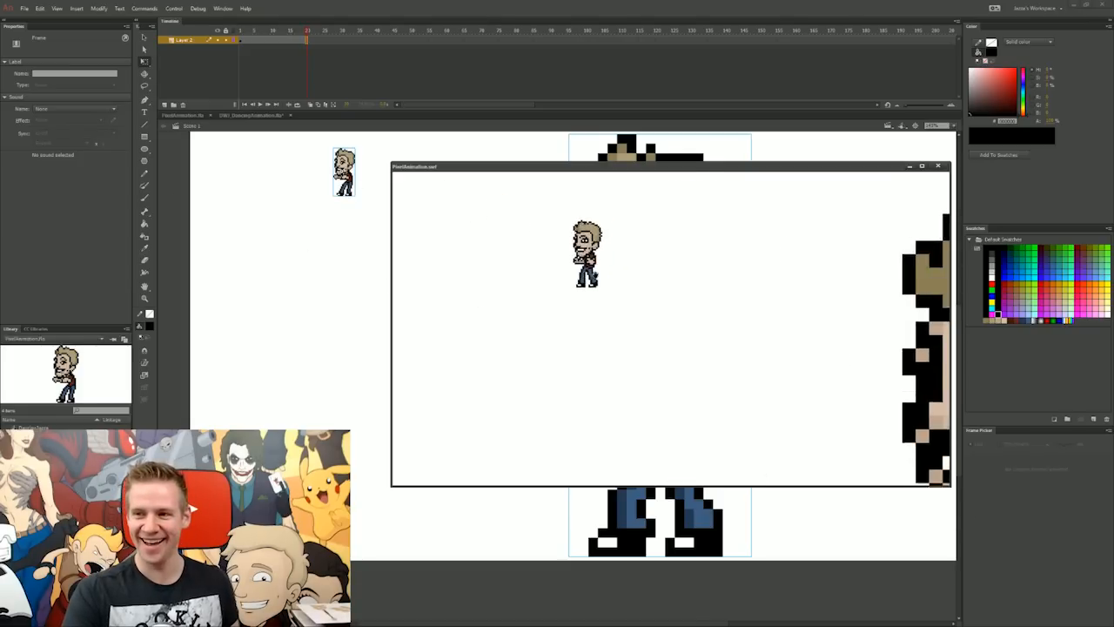
right_click(602, 272)
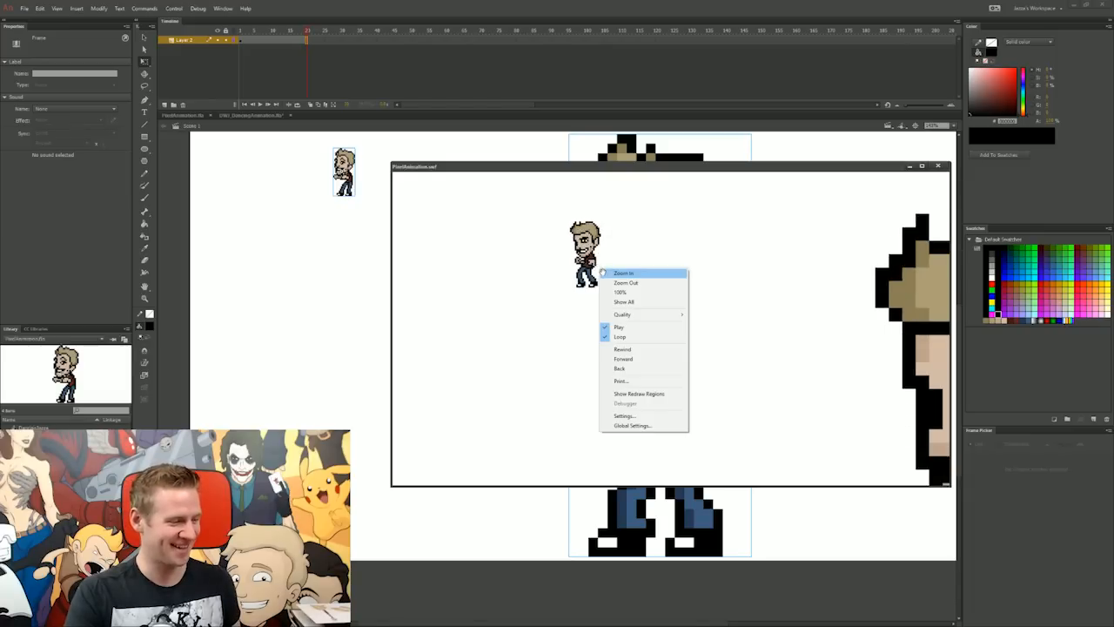
click(603, 273)
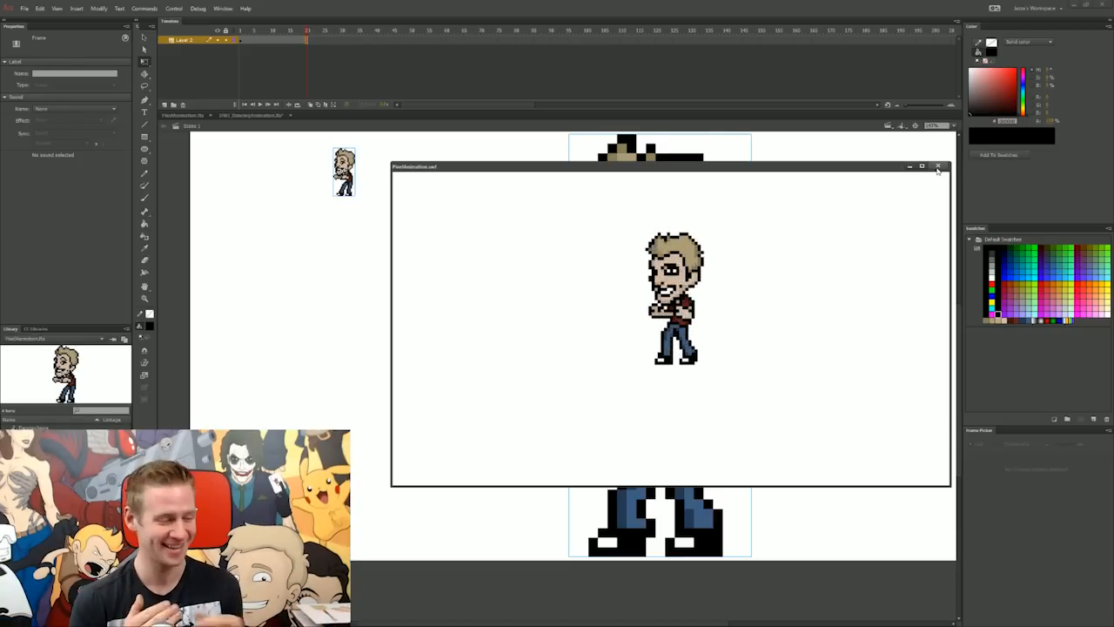
click(937, 166)
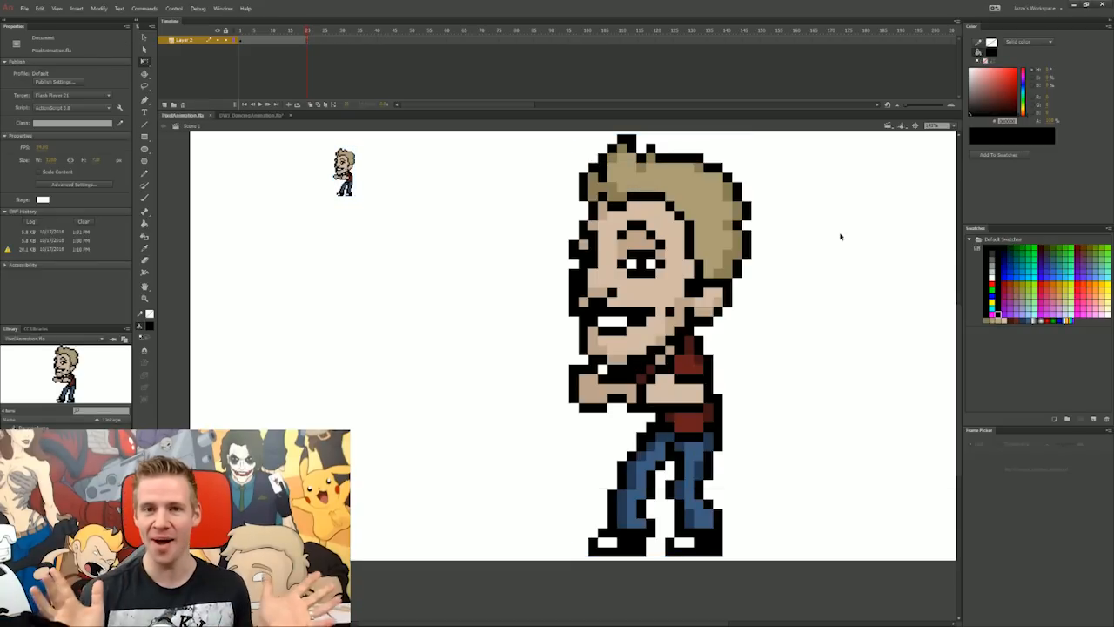